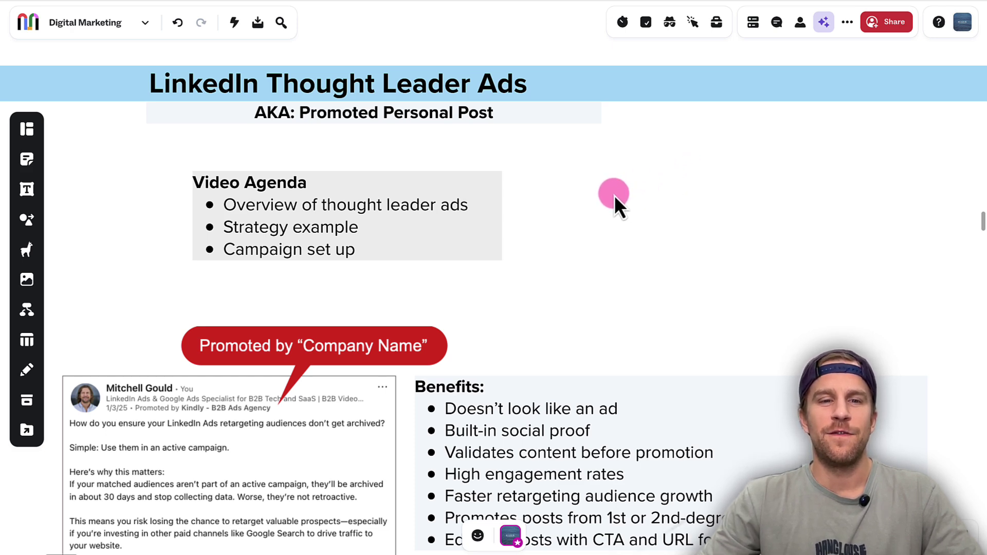
Scroll the board to the promoted post and Benefits list, then view LinkedIn Ad Library results for rb2b
scroll(601, 226, "down", 5)
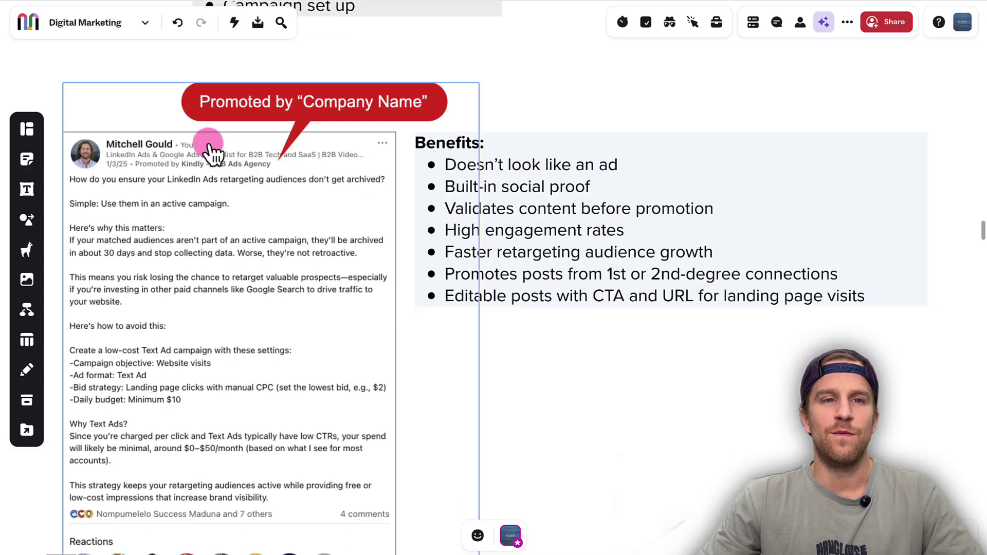
scroll(195, 223, "down", 1)
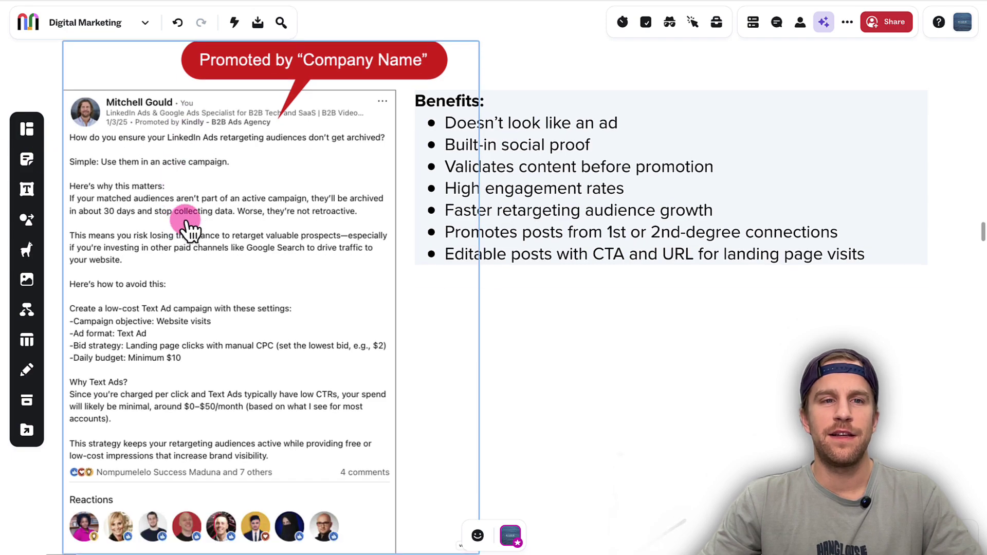
scroll(228, 184, "down", 1)
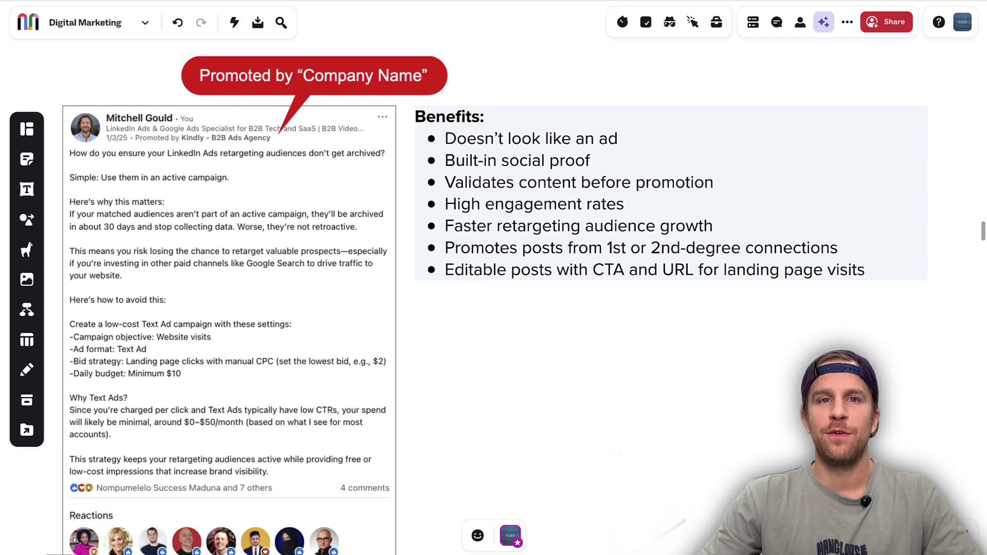
left_click(330, 1)
left_click(152, 129)
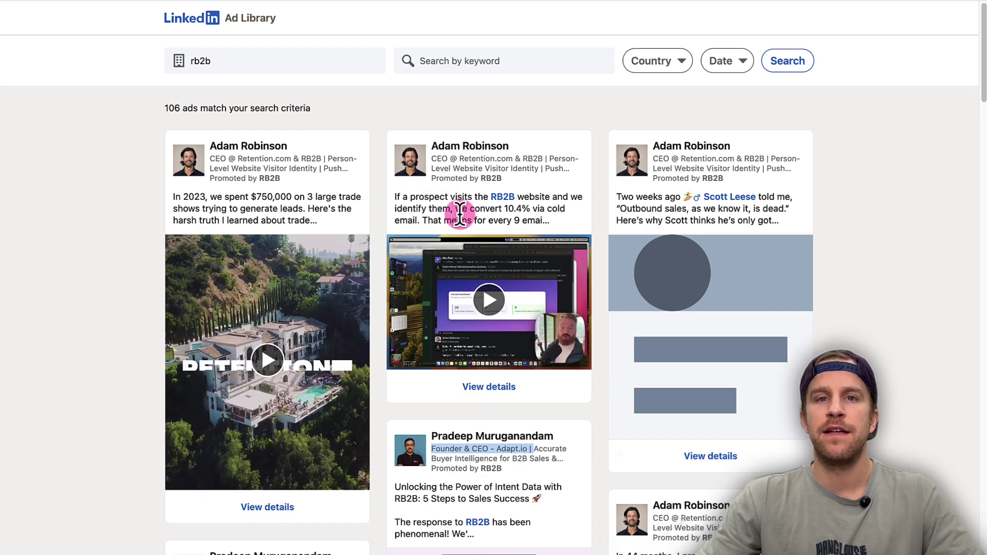
scroll(465, 212, "down", 2)
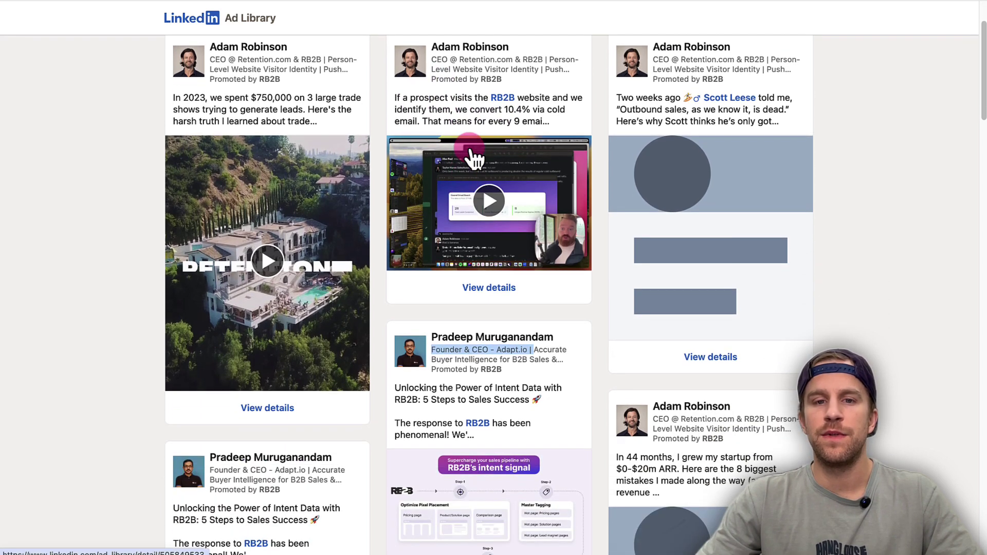
scroll(450, 226, "down", 2)
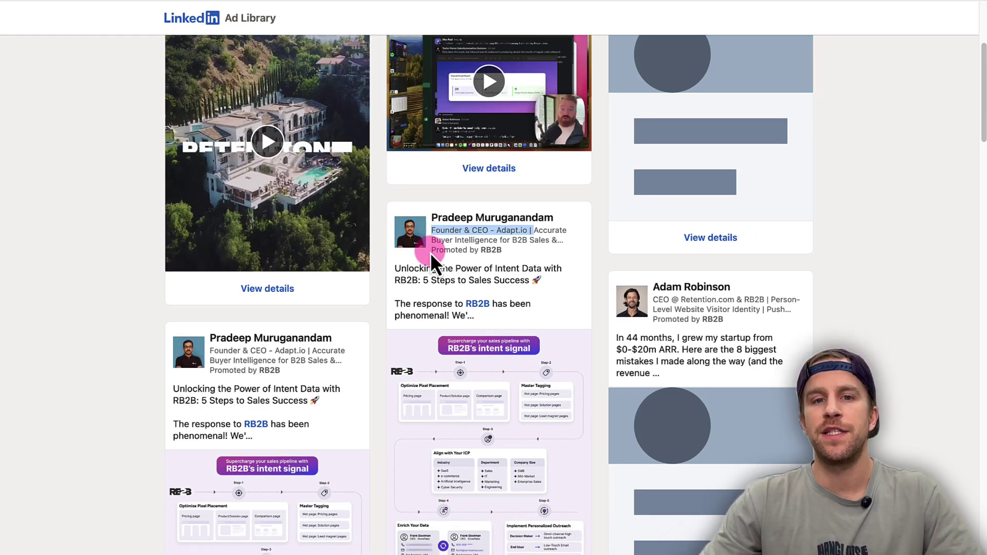
left_click(415, 279)
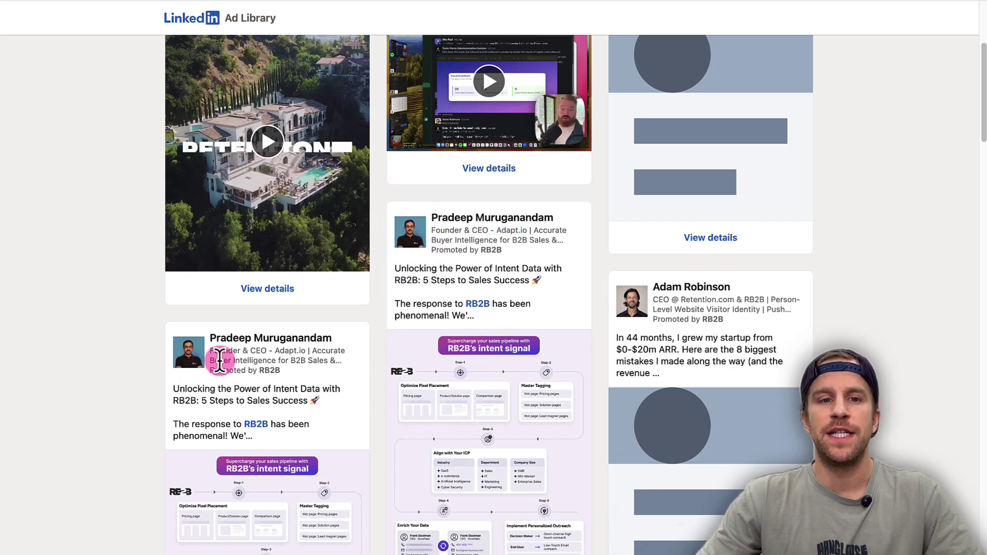
scroll(277, 342, "down", 2)
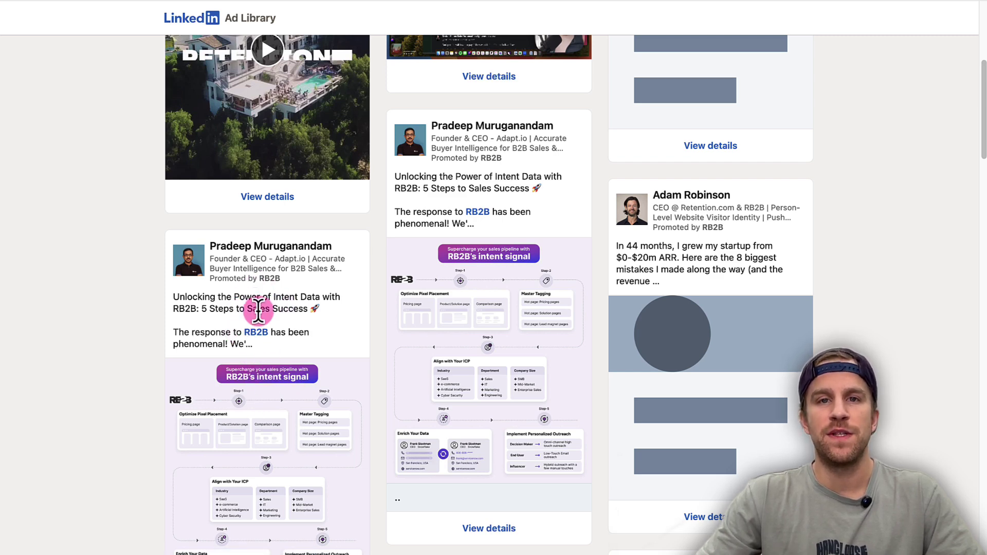
left_click_drag(300, 282, 209, 278)
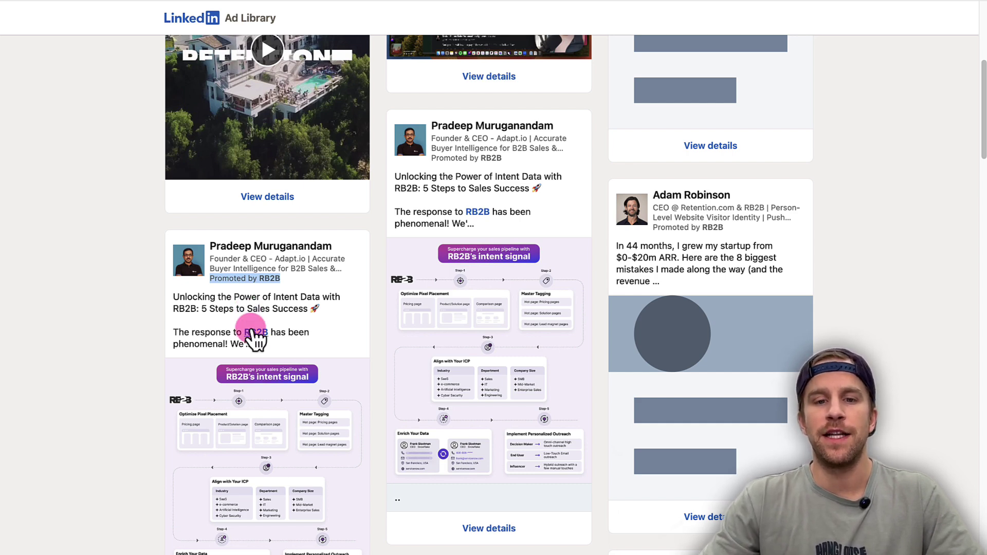
scroll(248, 337, "down", 7)
scroll(252, 337, "down", 6)
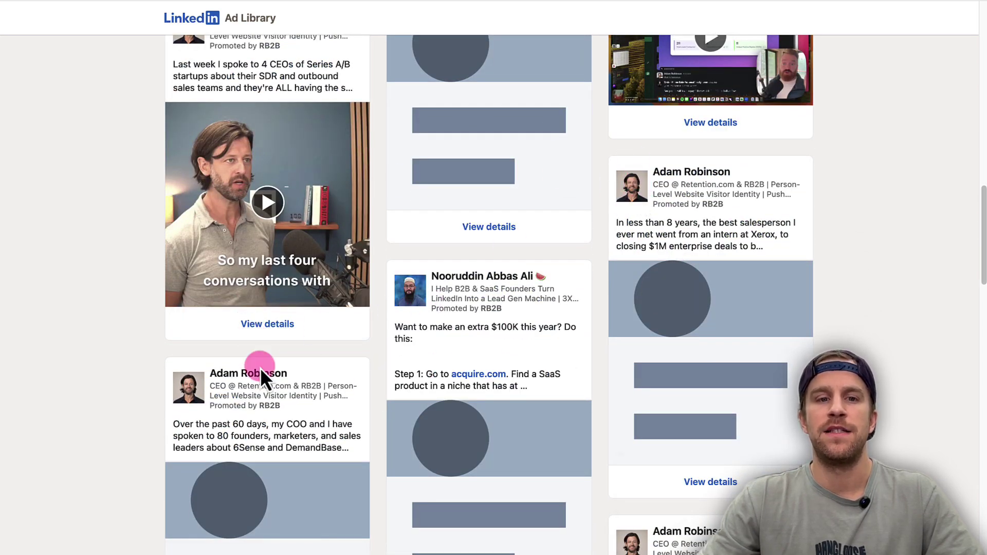
scroll(455, 231, "down", 2)
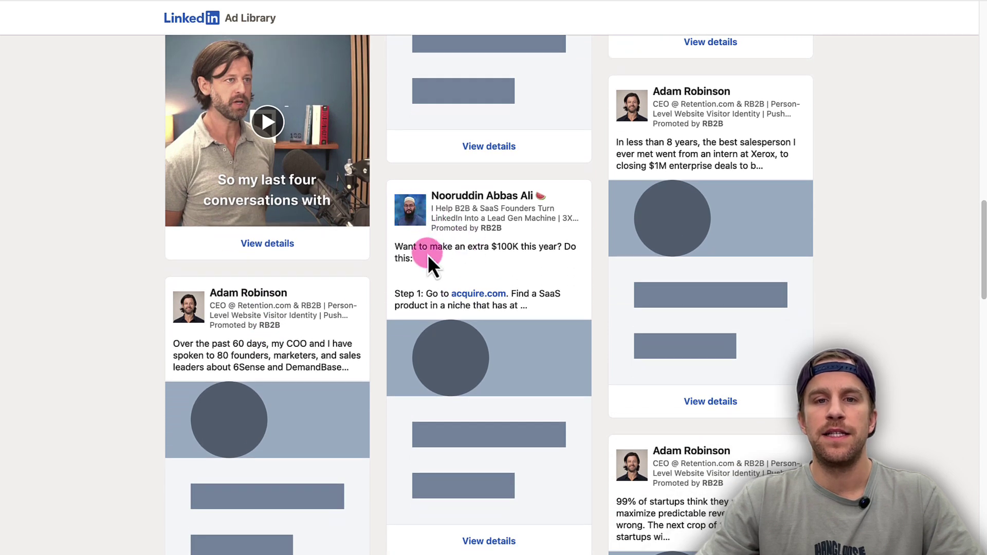
mouse_move(525, 227)
left_mouse_down()
mouse_move(432, 226)
mouse_move(596, 216)
mouse_move(536, 218)
left_mouse_up()
left_click(457, 205)
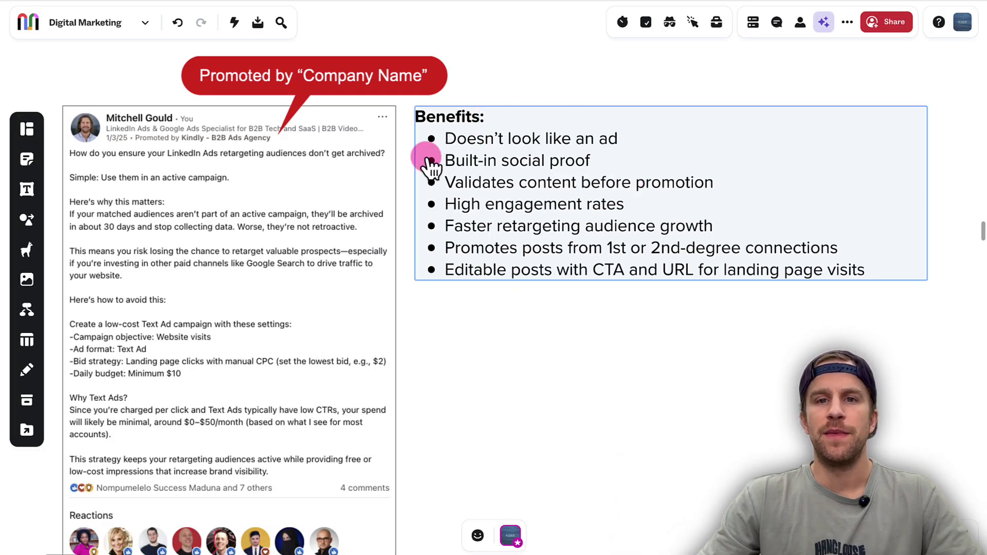
Deselect the Benefits box and bring the retargeting post and seven-item Benefits list into view
left_click(488, 291)
scroll(488, 291, "down", 1)
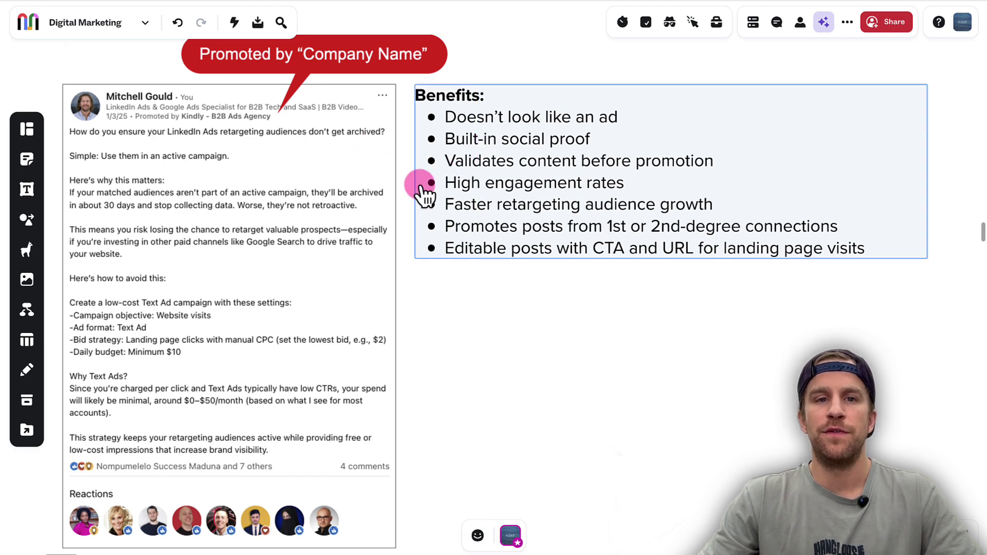
scroll(260, 273, "down", 2)
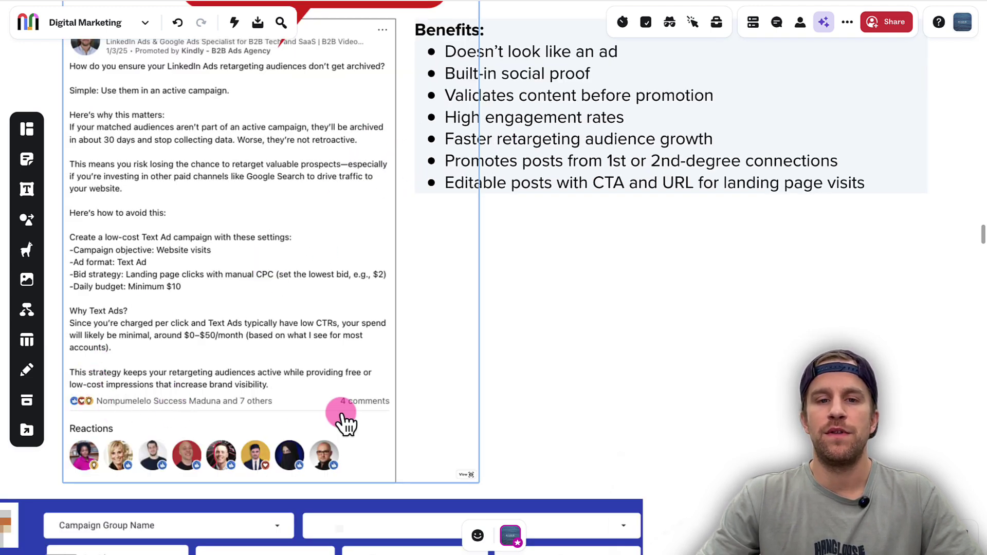
scroll(532, 304, "up", 1)
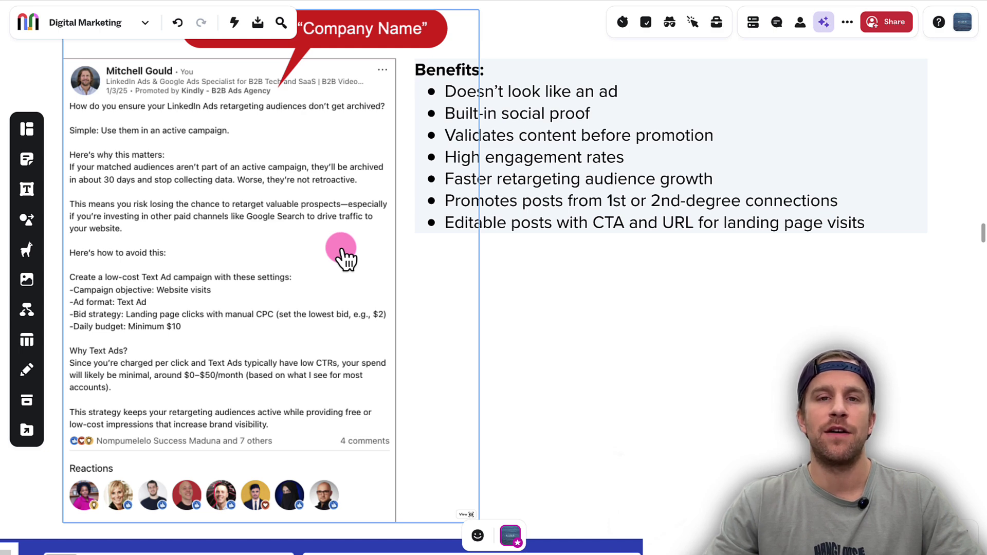
left_click(480, 172)
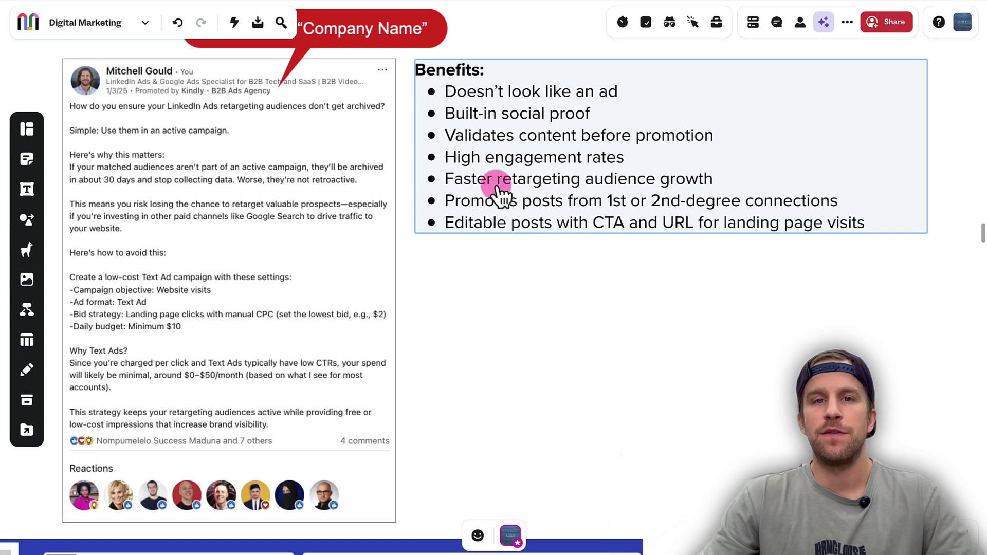
left_click(342, 193)
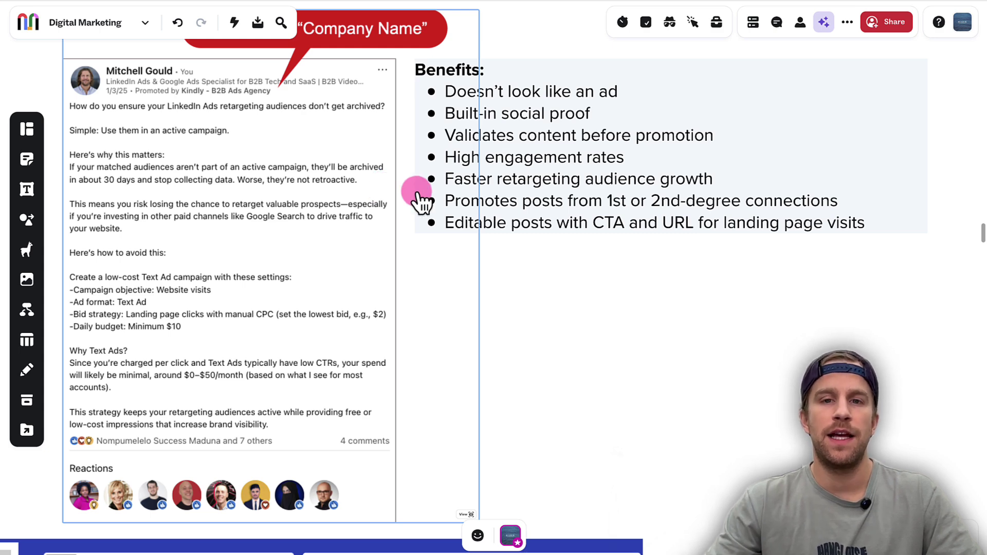
left_click(453, 200)
left_click(334, 189)
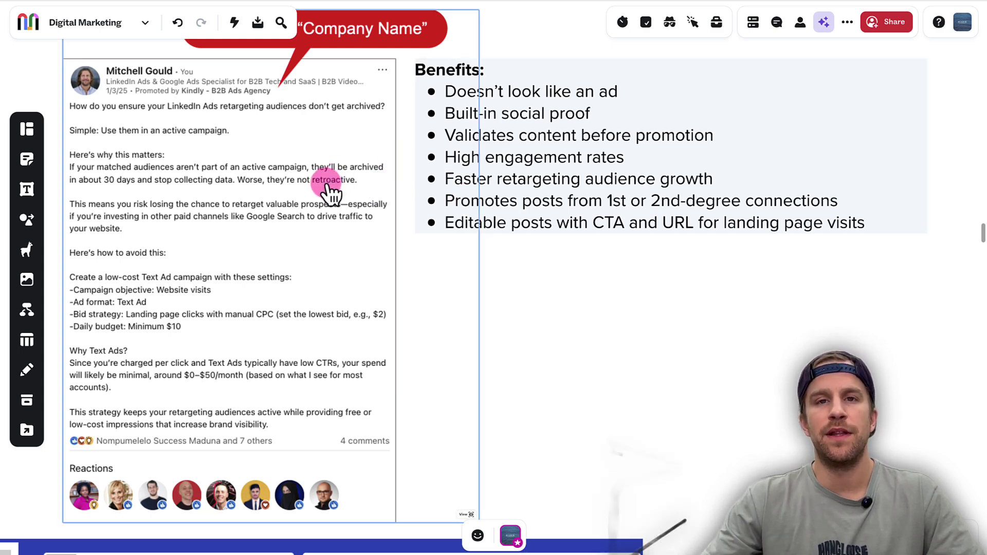
left_click(489, 206)
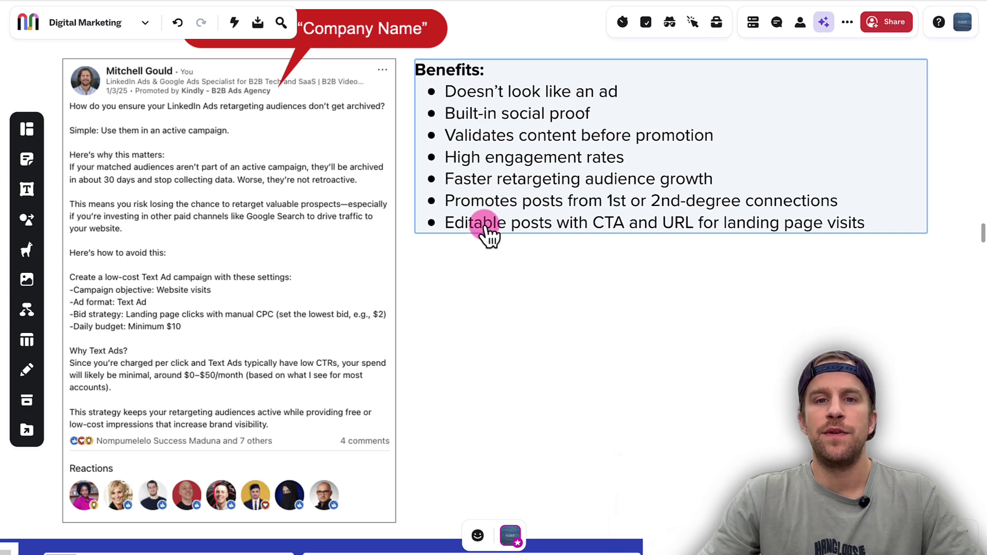
left_click(370, 225)
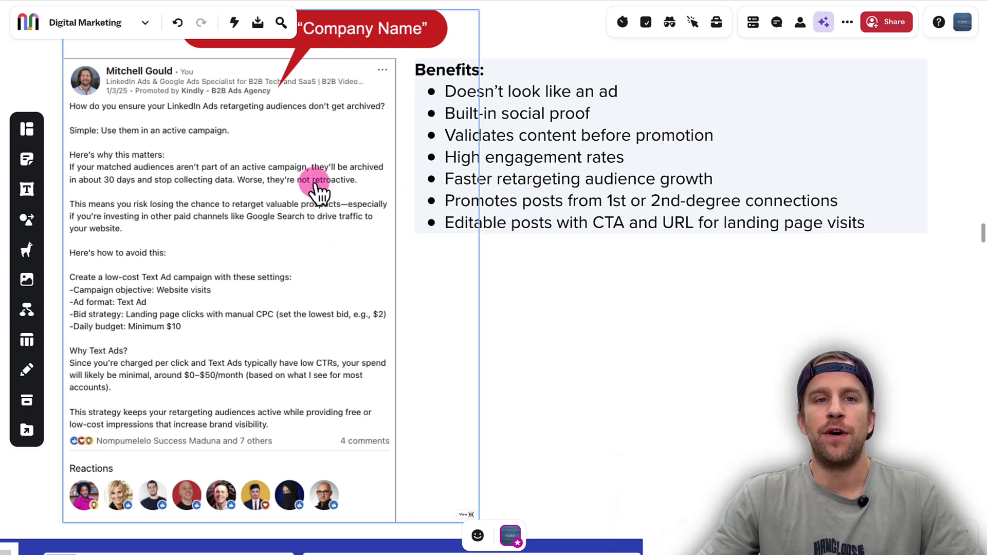
scroll(314, 192, "down", 2)
scroll(317, 178, "up", 1)
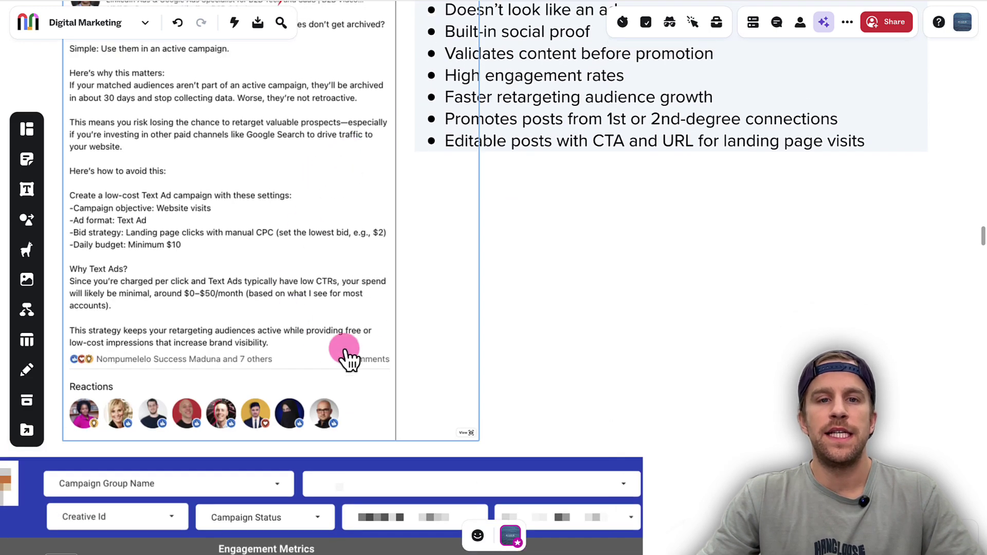
scroll(231, 285, "up", 2)
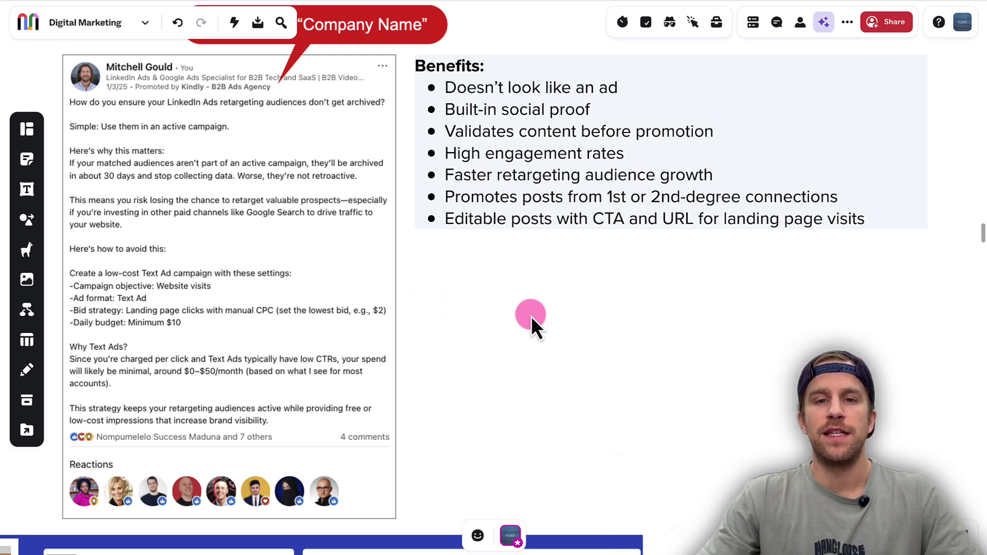
Scroll to the text-ad metrics table showing LP CTRs of 3.92% and 1.2%
scroll(513, 316, "down", 1)
scroll(512, 317, "down", 10)
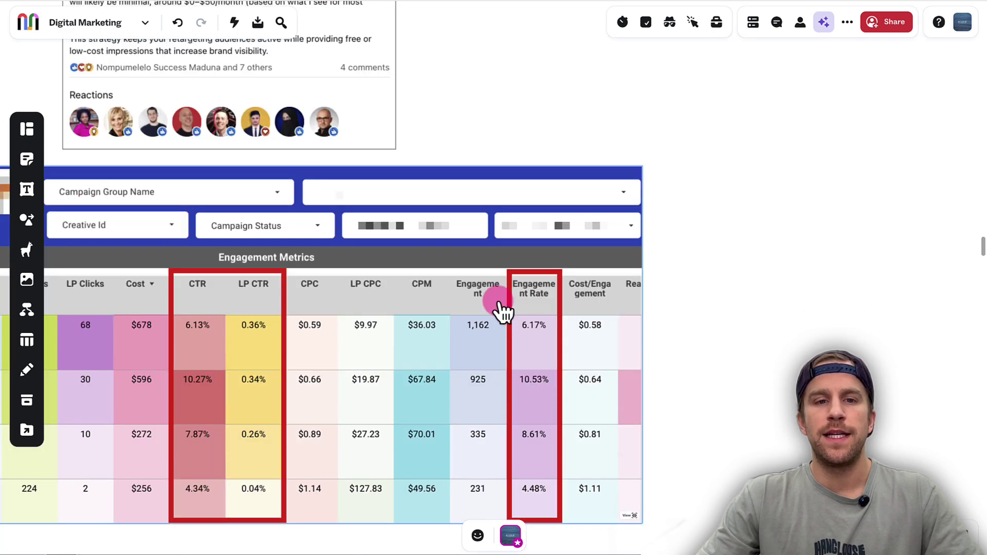
scroll(489, 302, "up", 3)
scroll(491, 301, "down", 2)
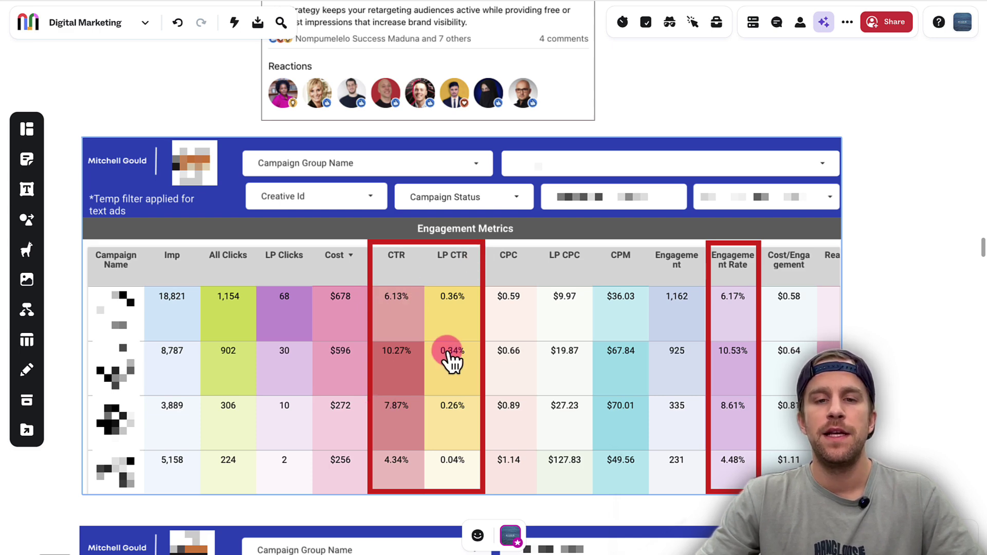
scroll(452, 355, "down", 6)
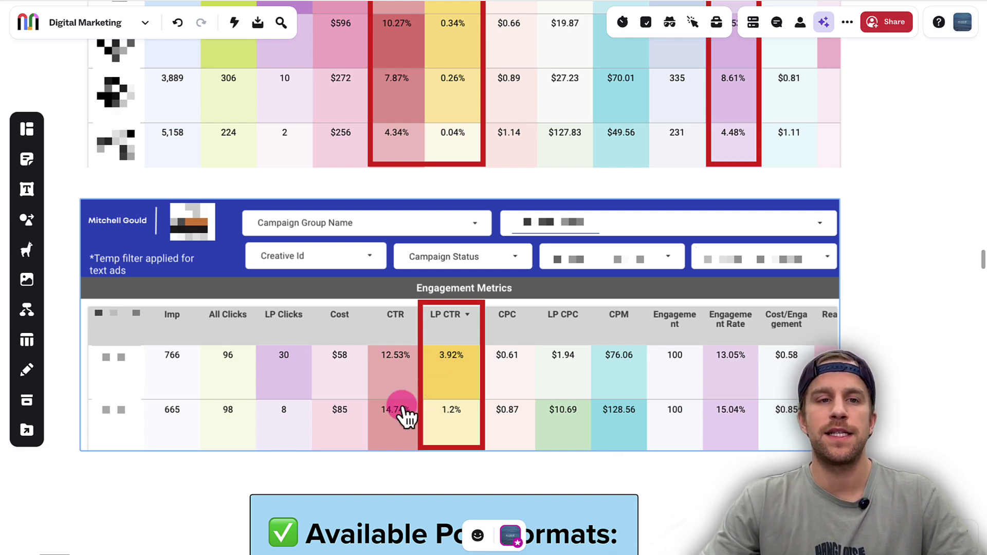
scroll(396, 404, "down", 5)
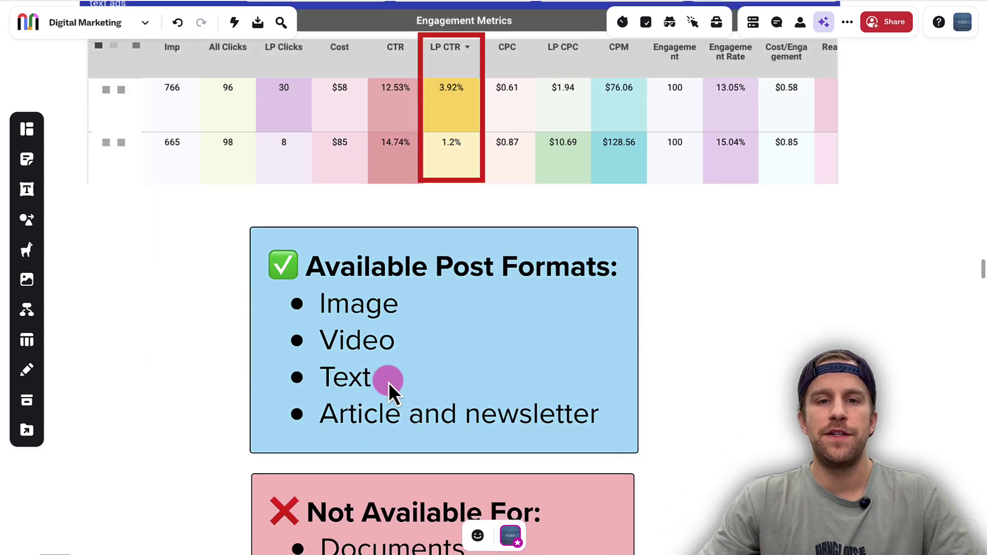
scroll(388, 381, "down", 2)
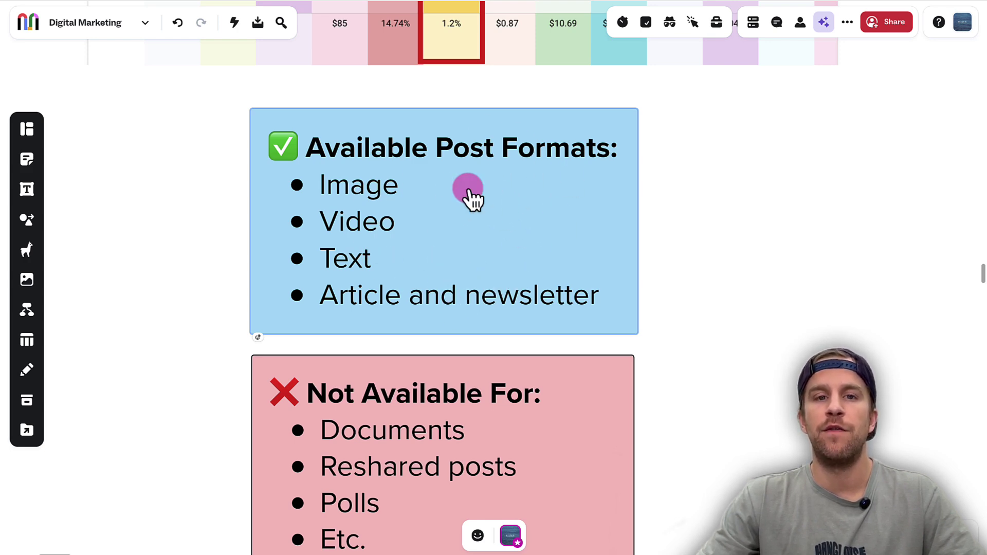
scroll(422, 206, "down", 3)
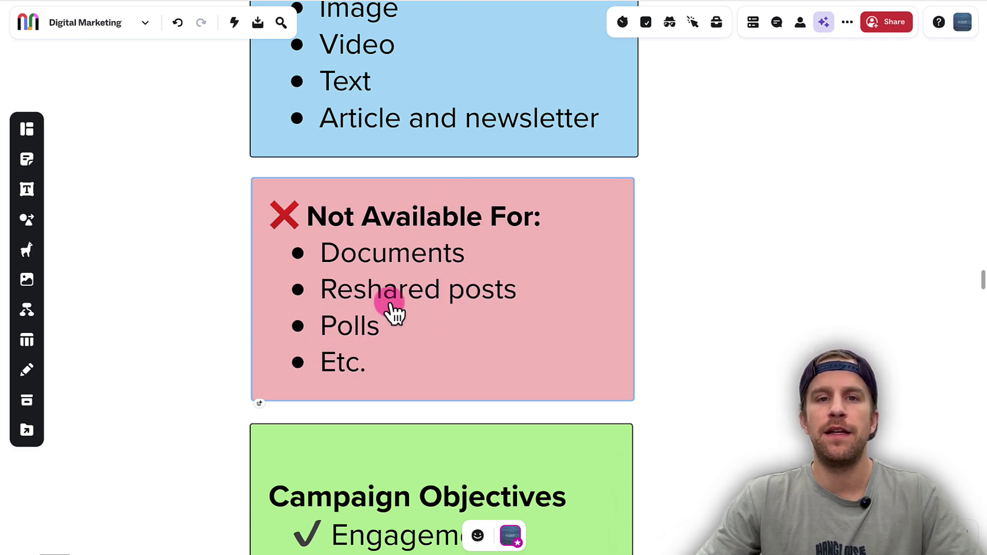
scroll(381, 300, "up", 3)
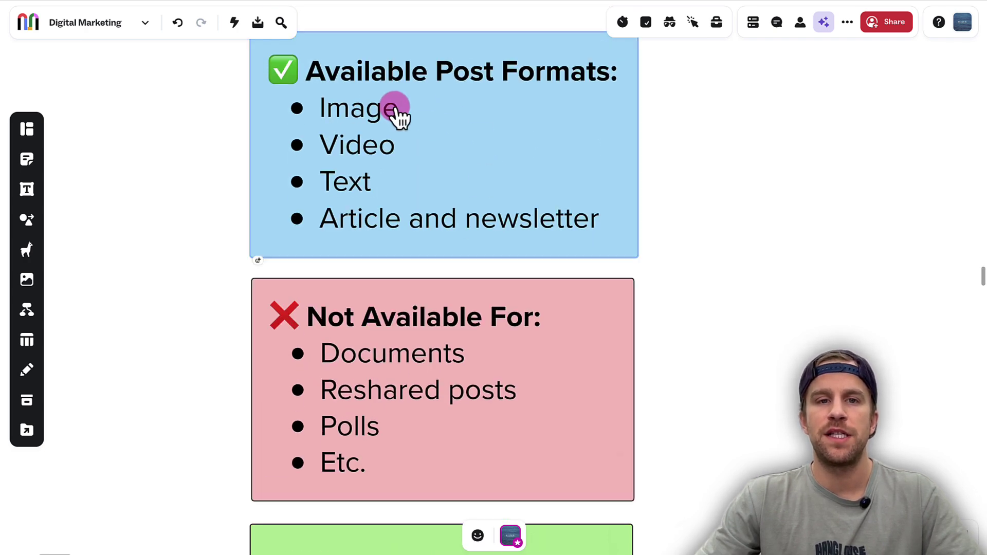
scroll(396, 129, "up", 1)
scroll(409, 189, "down", 1)
Scroll down to the green Campaign Objectives sticky listing Engagement and Brand Awareness
scroll(409, 189, "down", 13)
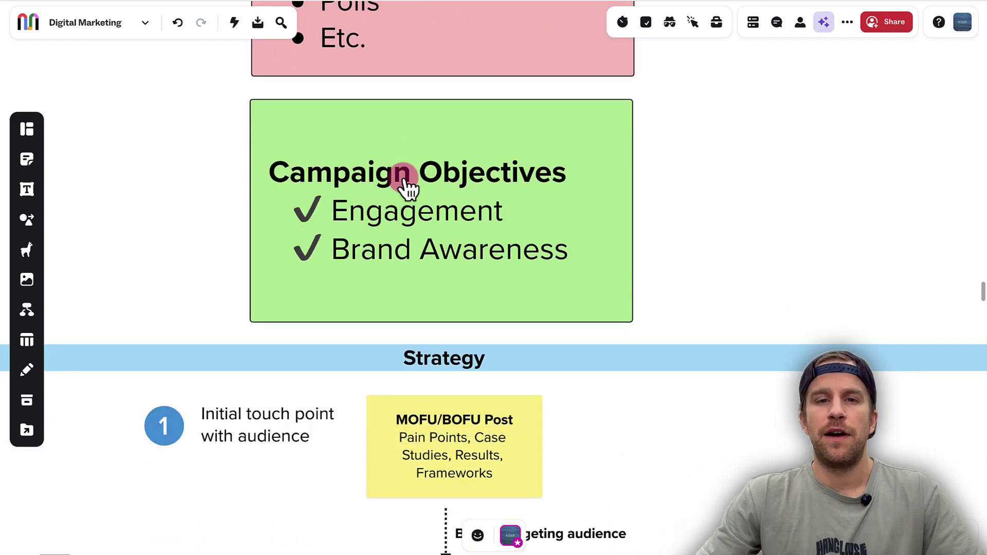
scroll(520, 209, "down", 1)
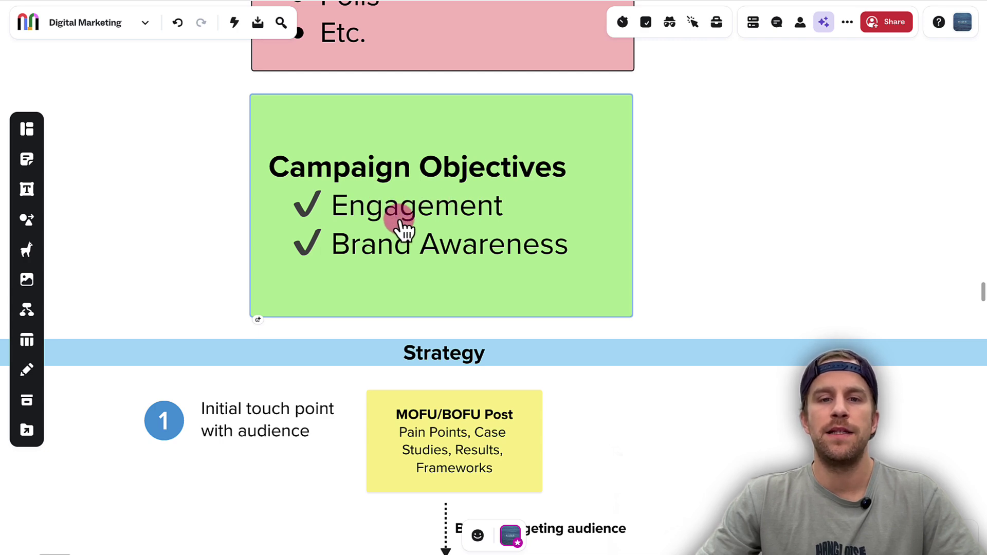
scroll(434, 282, "down", 4)
Scroll into the Strategy section and inspect the step 1 MOFU/BOFU Post sticky
scroll(565, 252, "down", 1)
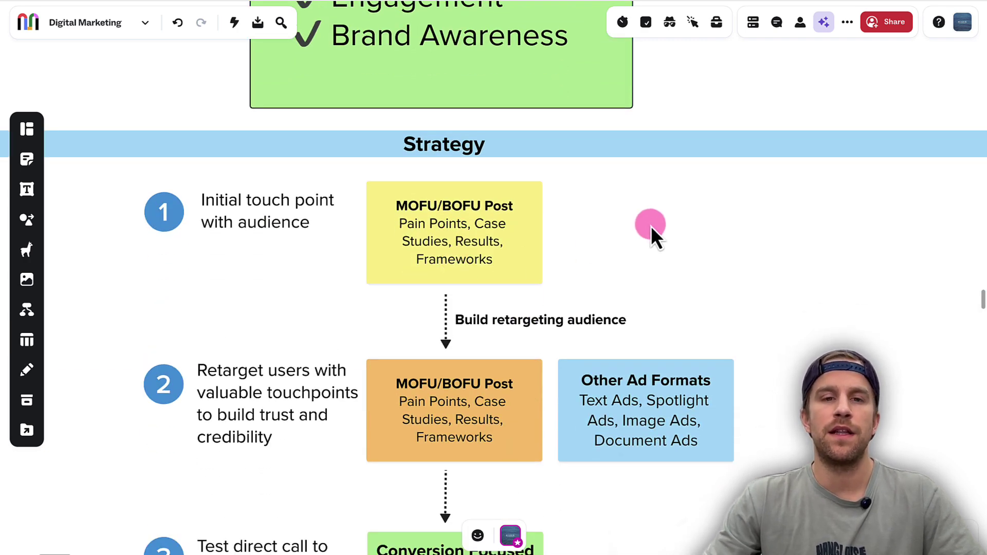
left_click(418, 200)
left_click(319, 249)
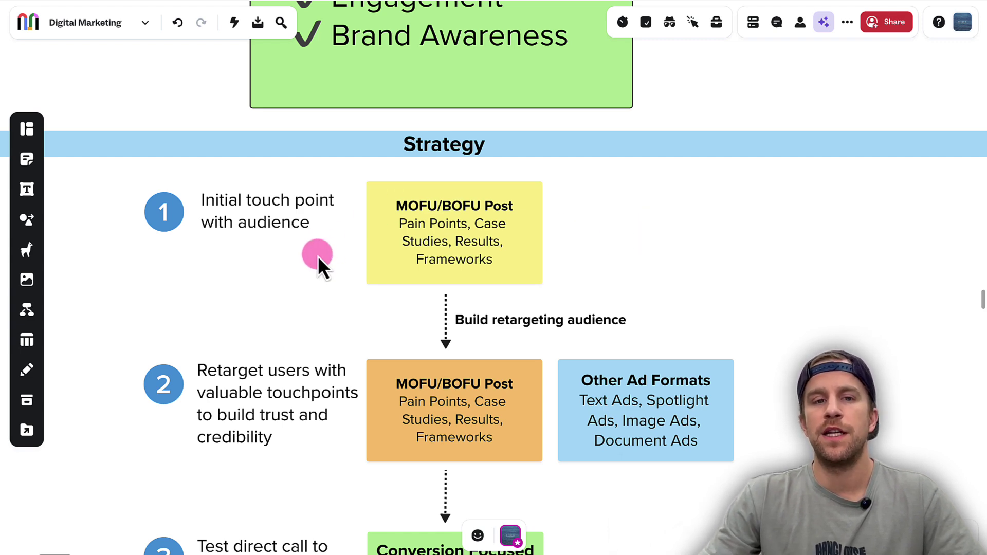
scroll(318, 256, "down", 2)
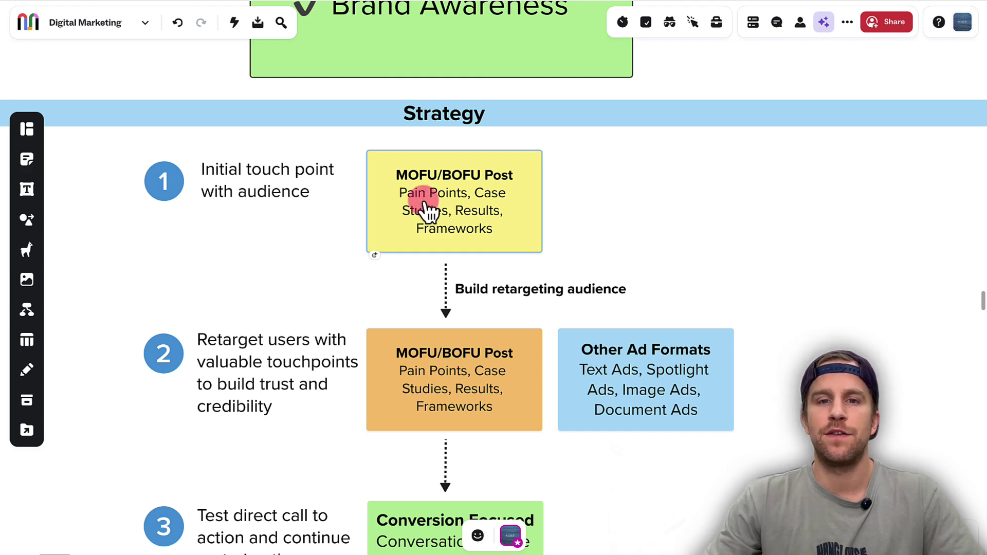
scroll(427, 215, "down", 1)
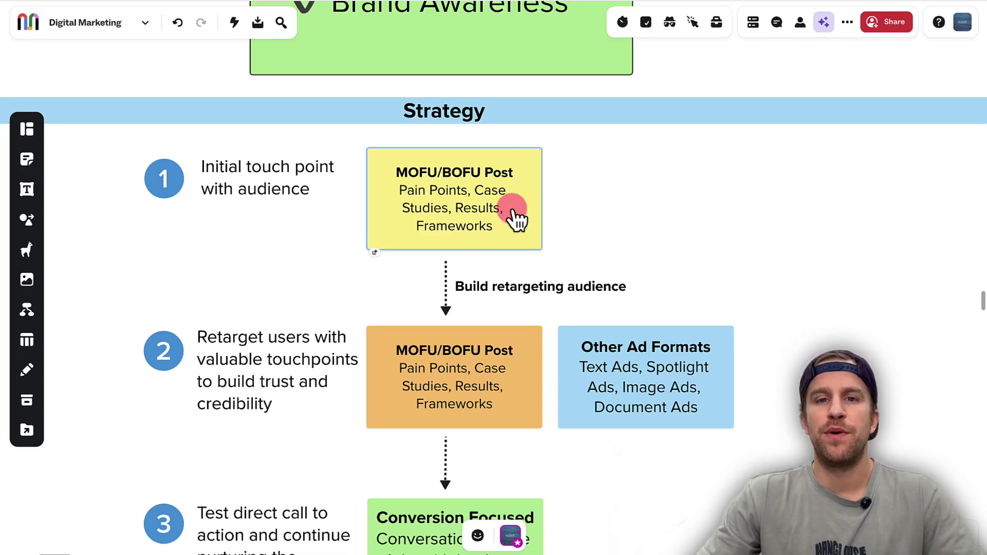
Review the Build retargeting audience label and the Conversion Focused third step
left_click(566, 287)
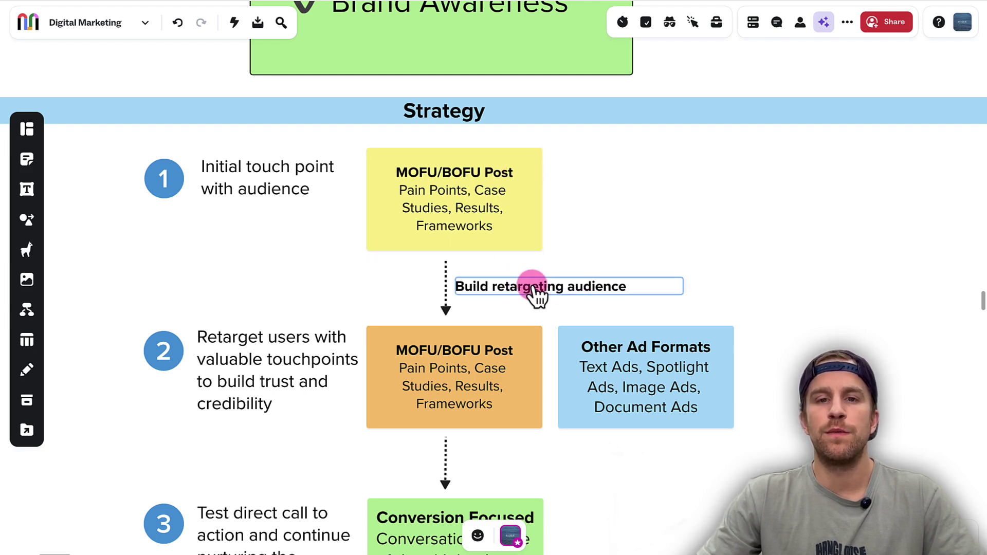
left_click(538, 269)
left_click(509, 208)
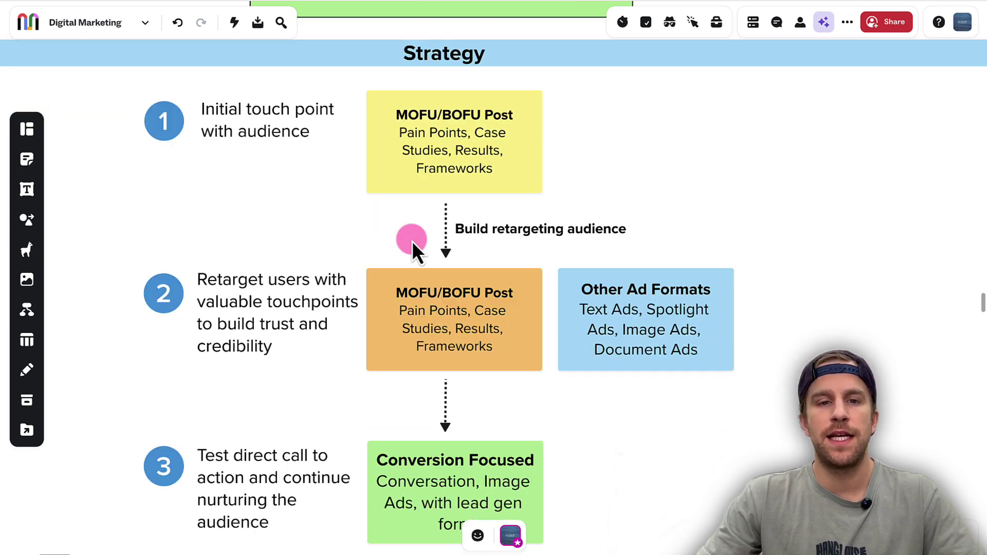
scroll(393, 214, "down", 2)
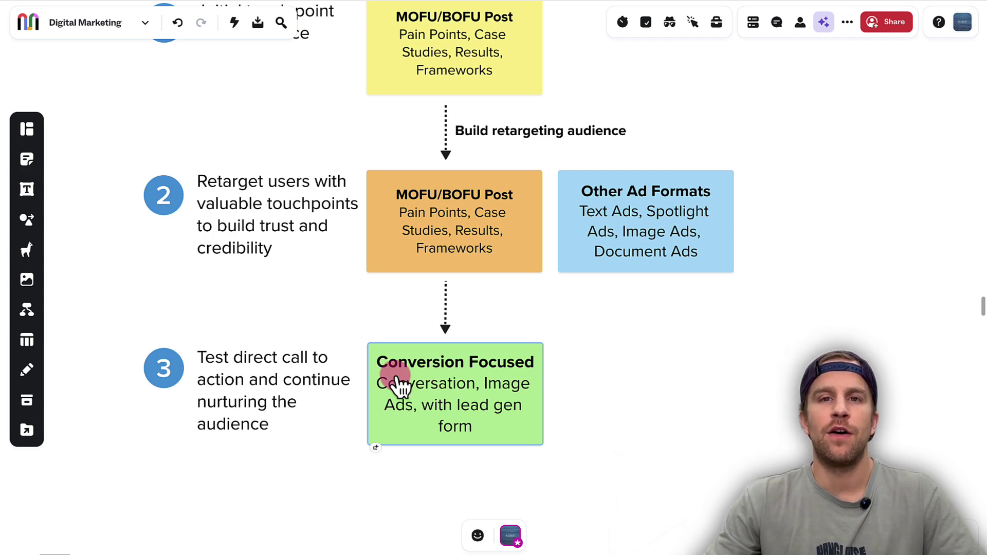
left_click(376, 341)
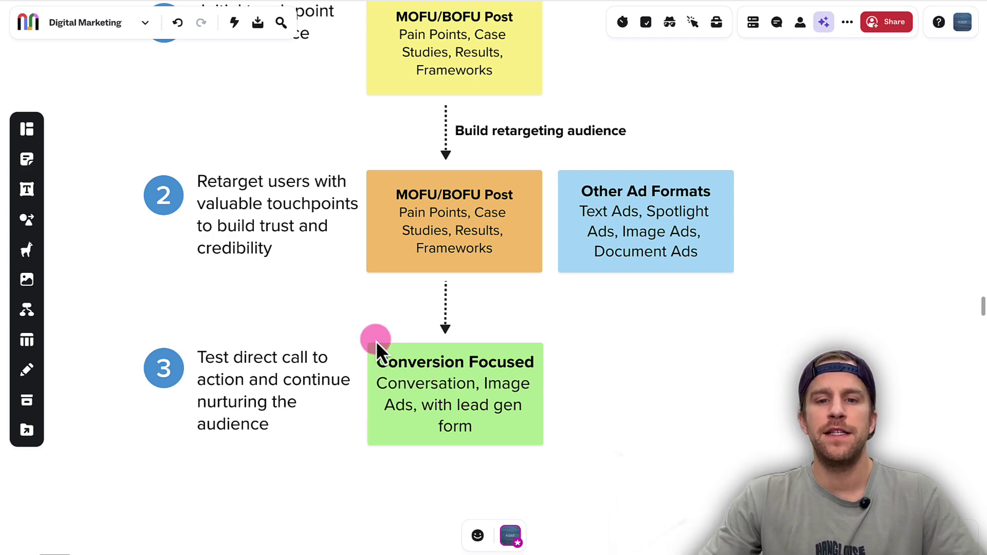
scroll(337, 295, "up", 2)
scroll(304, 252, "up", 2)
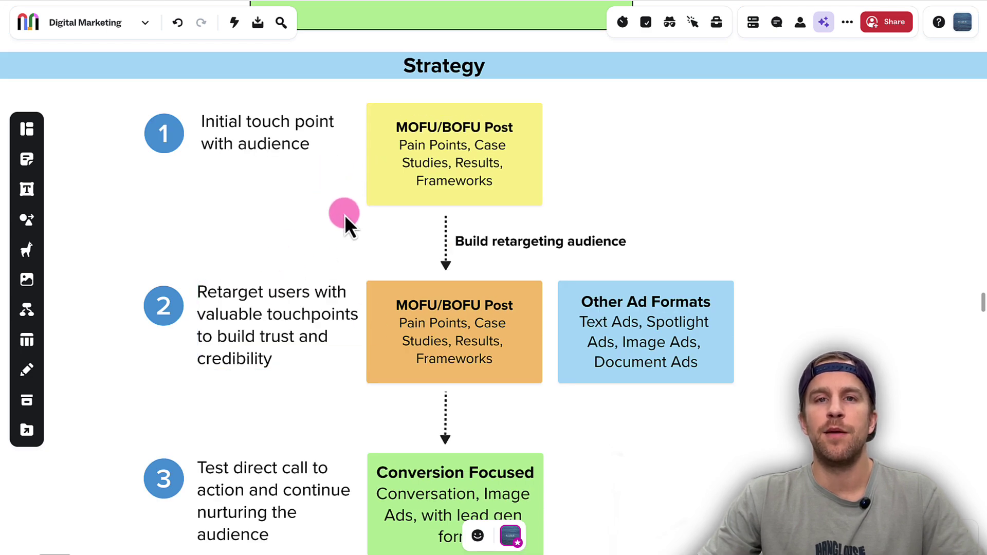
scroll(361, 101, "down", 1)
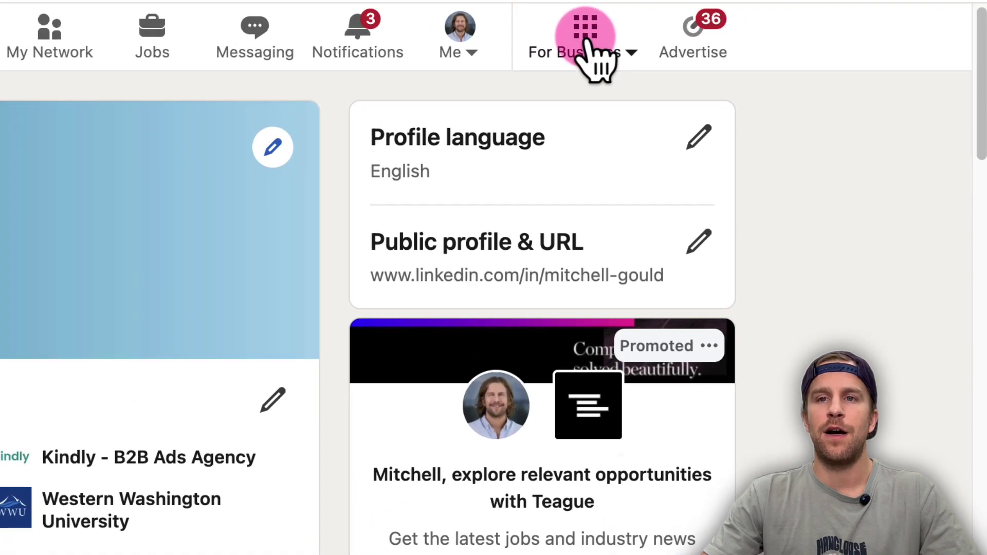
Go from the profile page to Campaign Manager through For Business's Advertise on LinkedIn
left_click(588, 45)
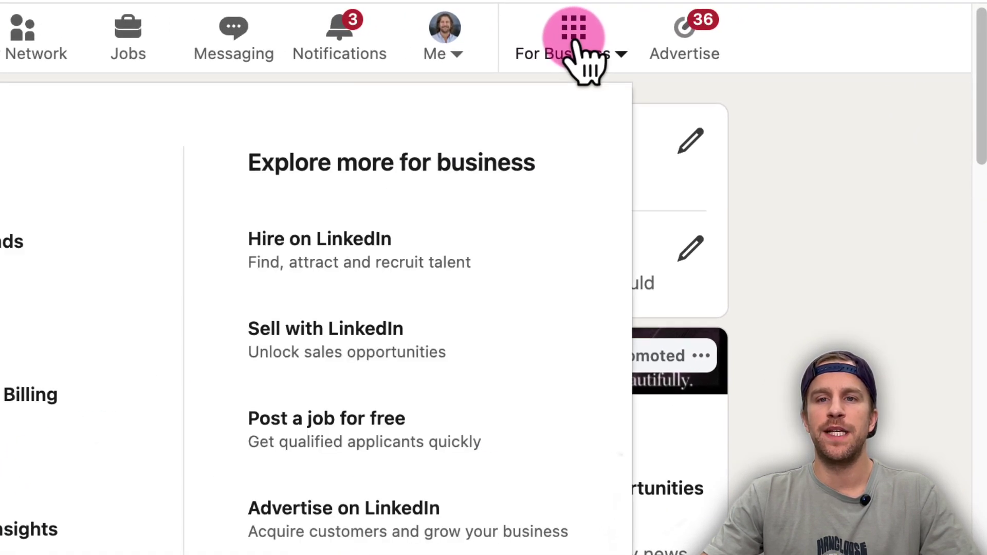
left_click(383, 506)
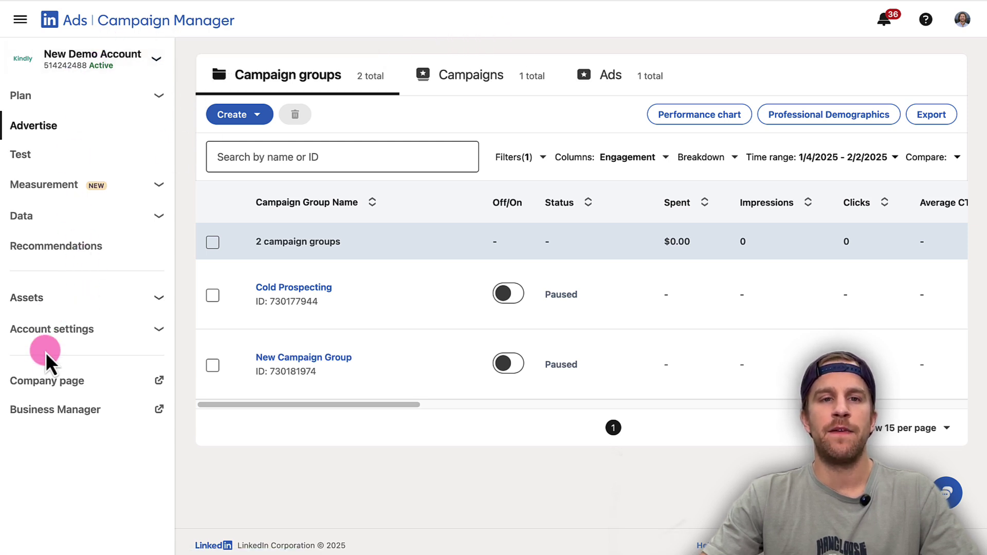
Check account settings, billing and measurement pages, then open the Create menu on campaign groups
left_click(116, 334)
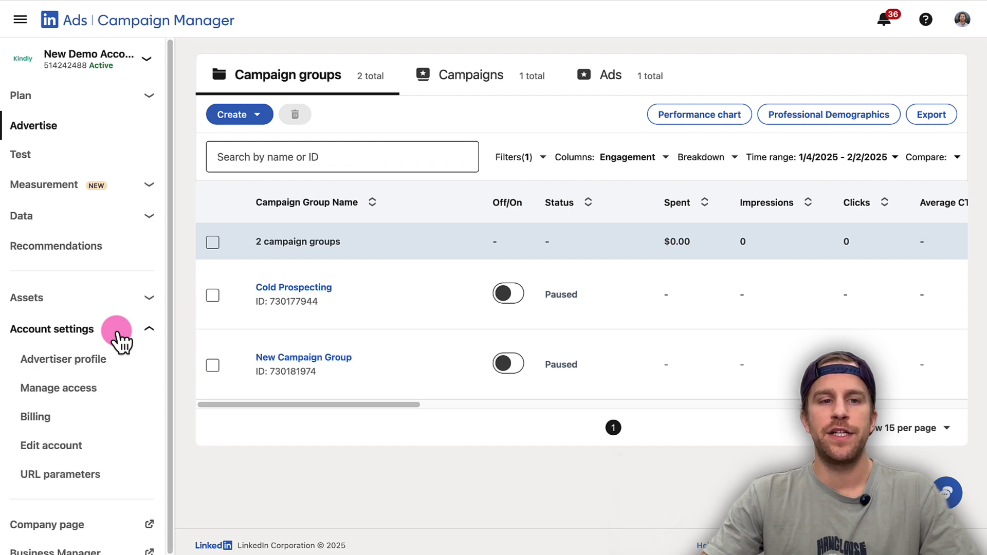
left_click(39, 418)
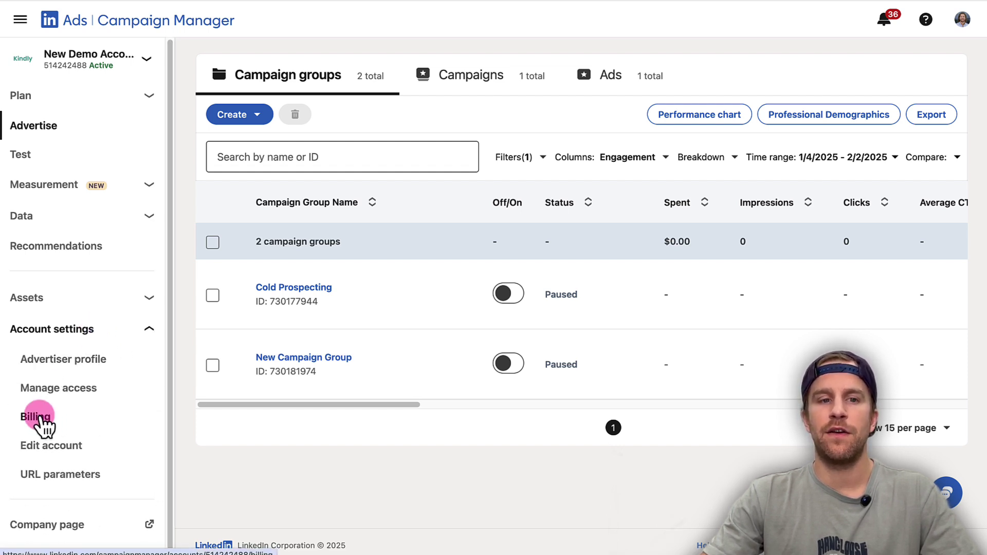
left_click(33, 446)
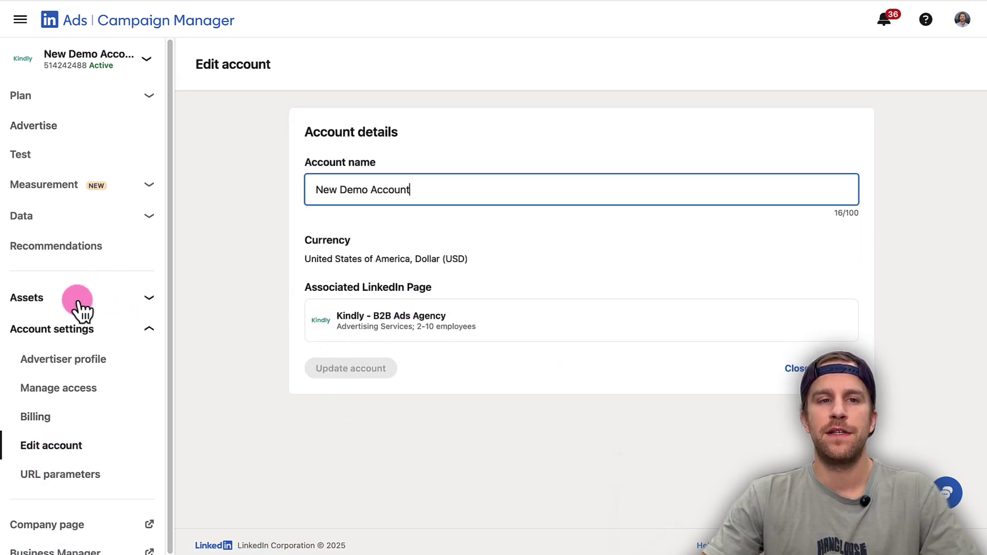
left_click(132, 186)
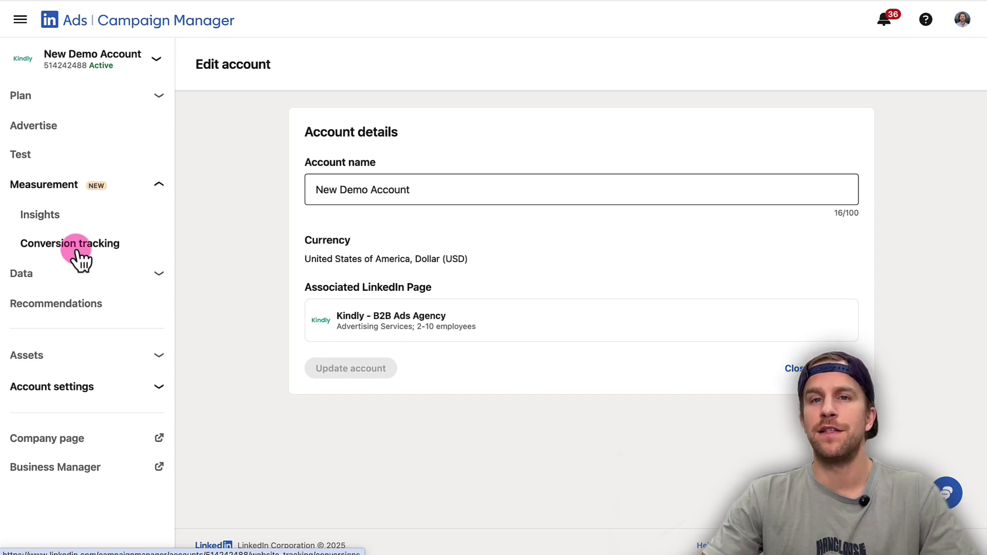
left_click(46, 128)
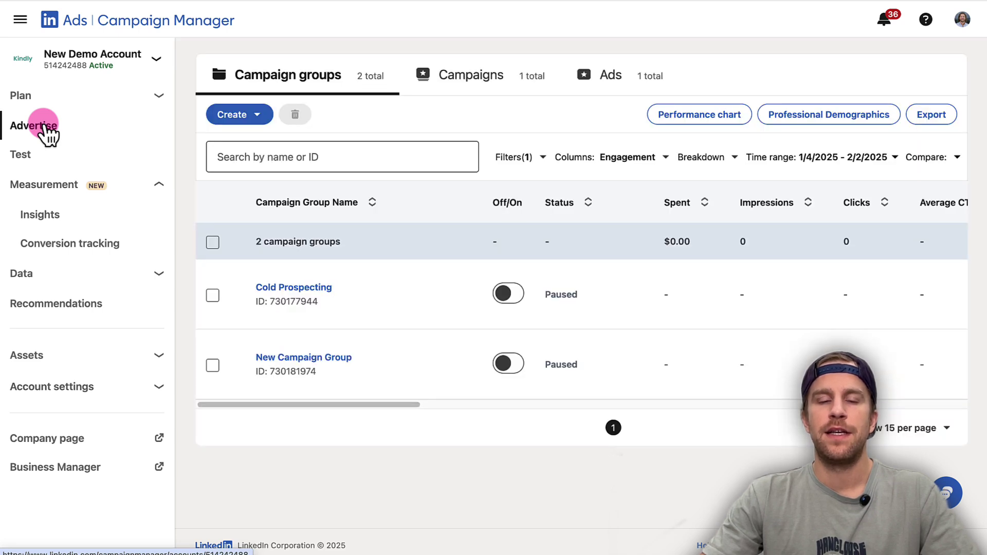
left_click(229, 116)
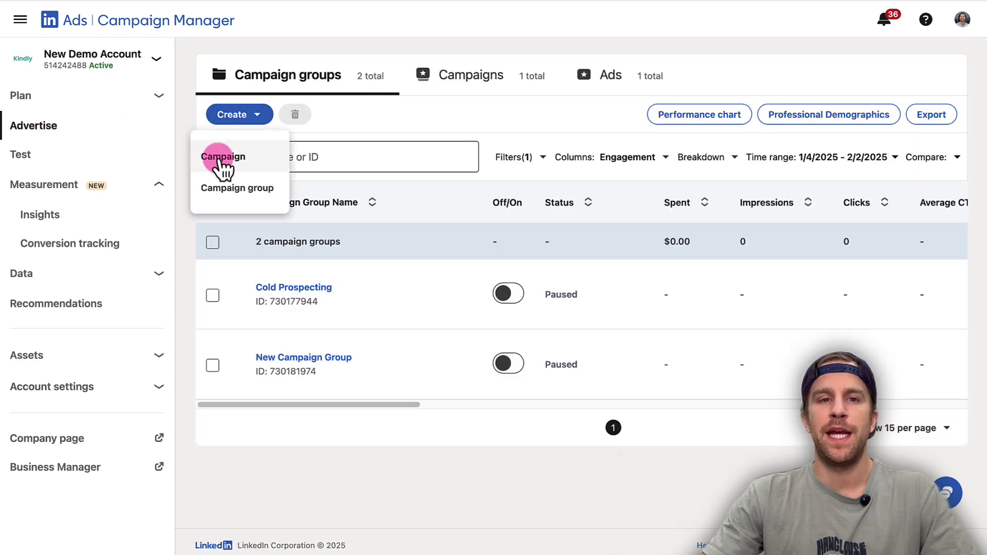
Create the Cold Prospecting campaign group without a shared objective and save it
left_click(222, 160)
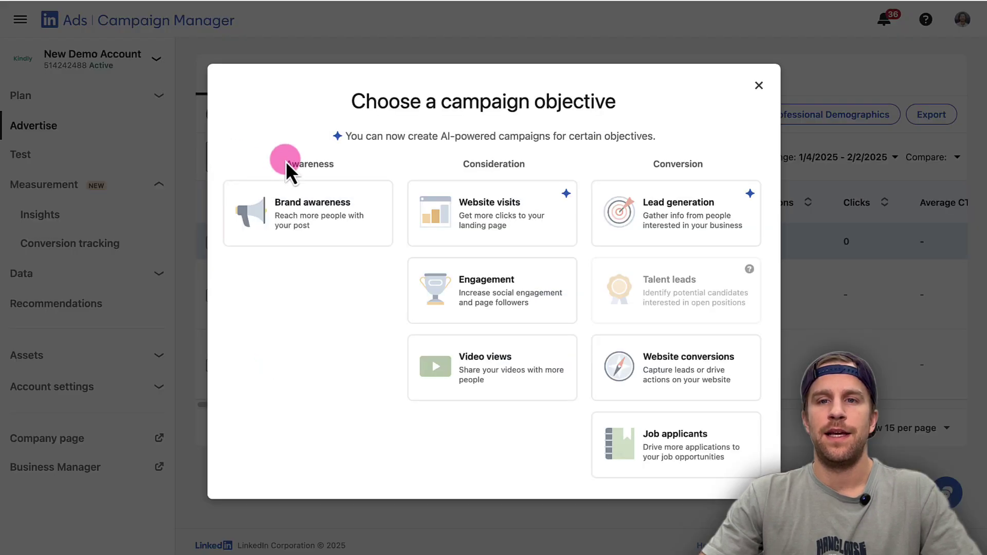
left_click(489, 282)
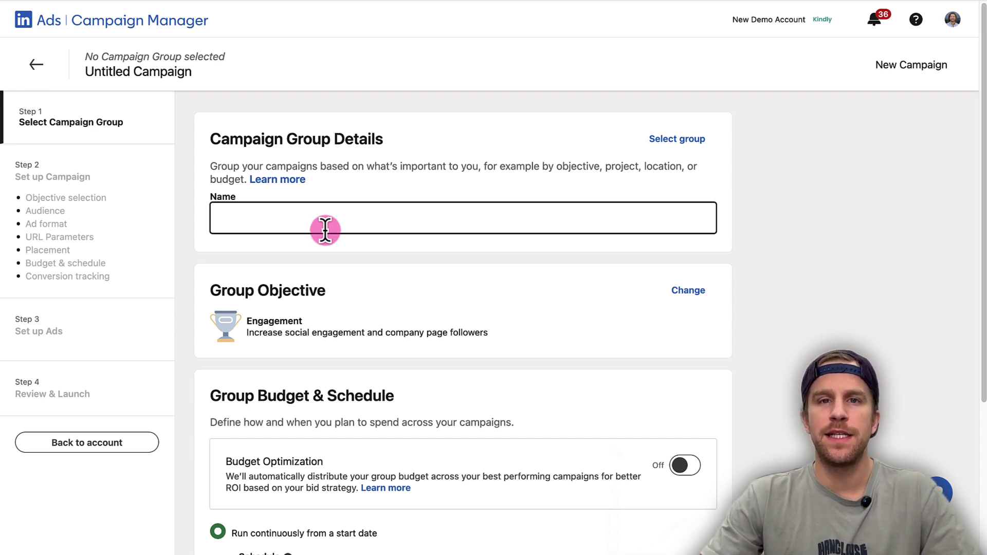
type("Cold Prospecting")
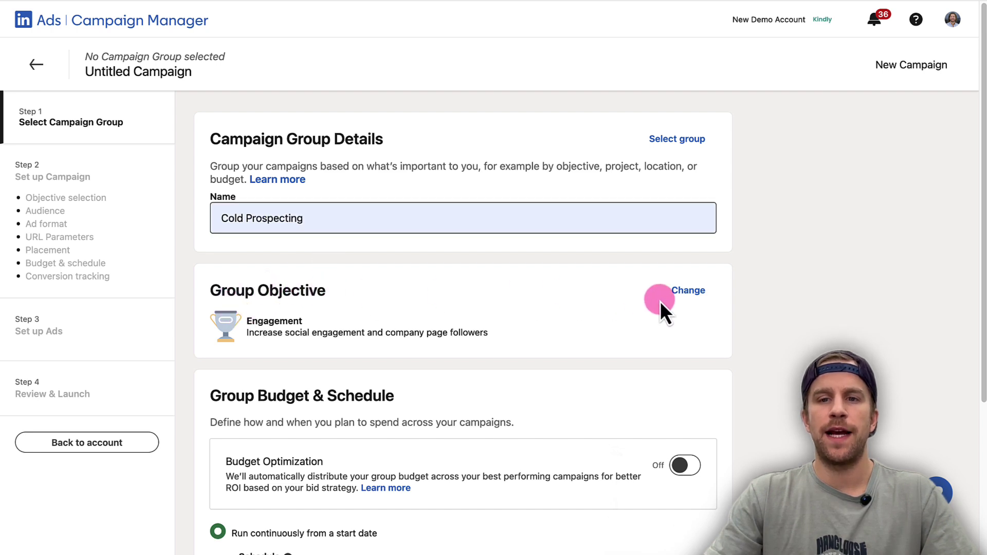
left_click(689, 291)
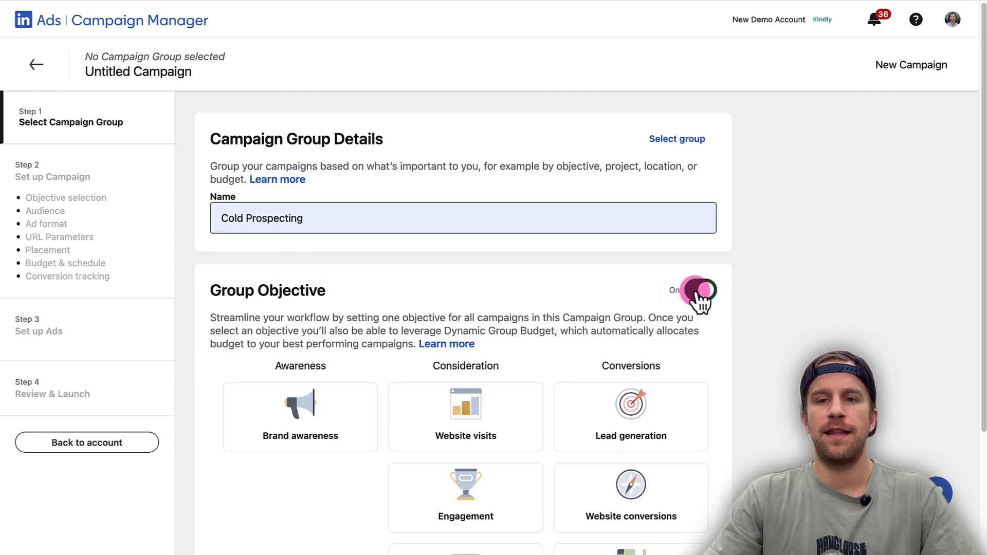
left_click(700, 291)
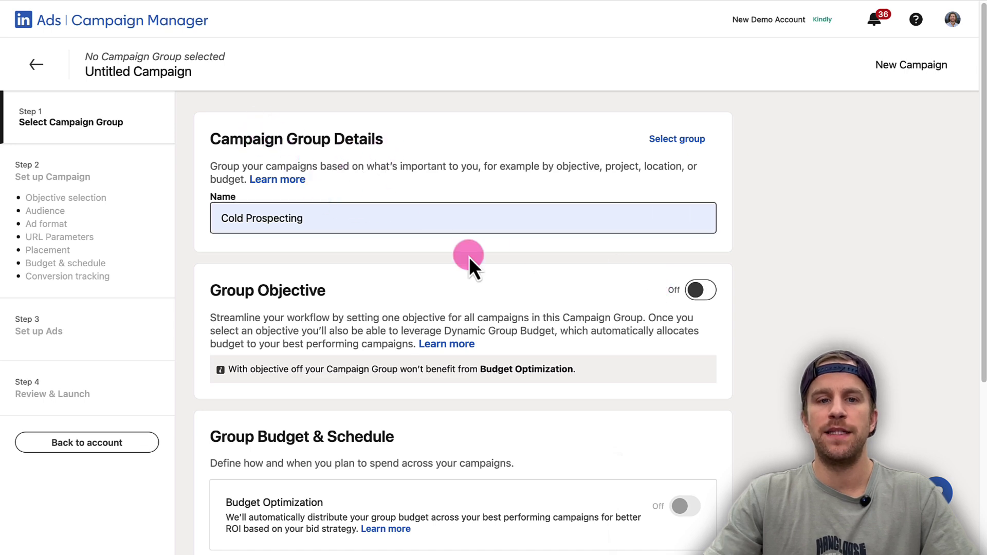
scroll(469, 257, "down", 5)
left_click(713, 502)
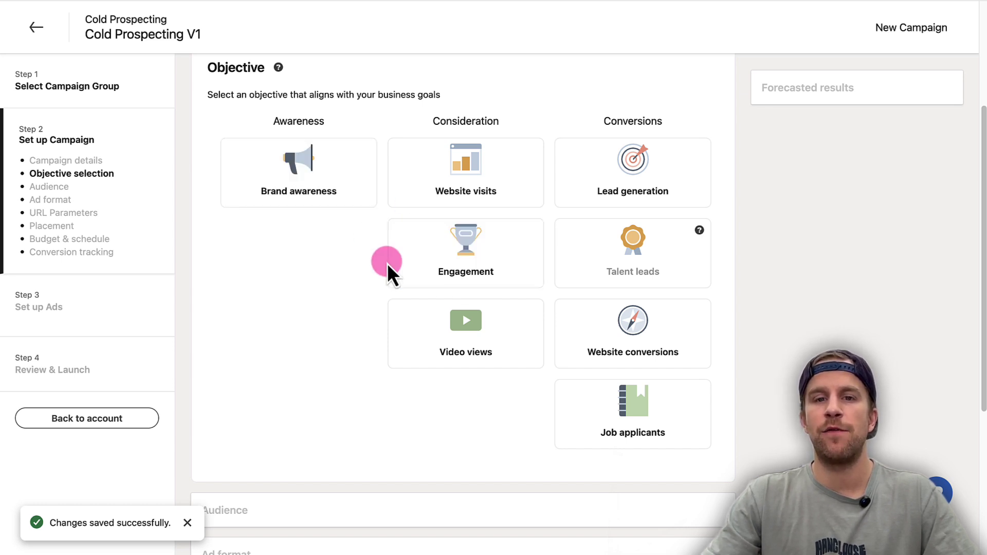
Choose the Engagement objective, disable audience expansion, and keep the Single image ad format
left_click(457, 248)
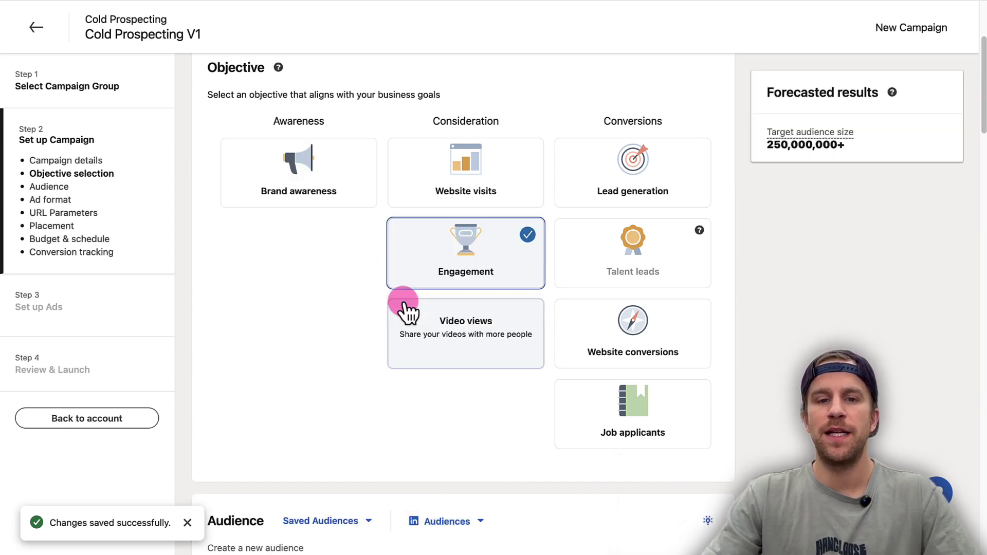
scroll(402, 316, "down", 7)
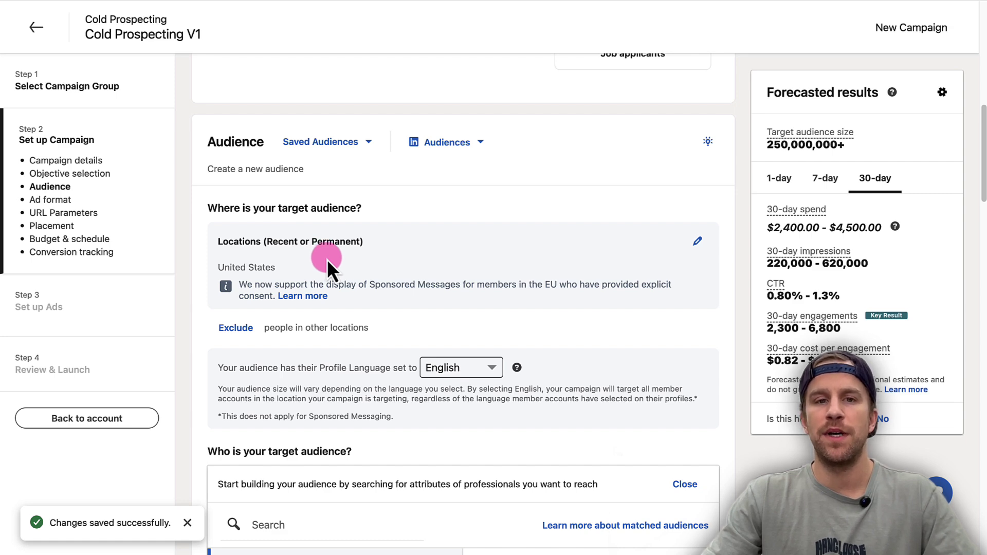
scroll(327, 260, "down", 5)
scroll(369, 235, "down", 6)
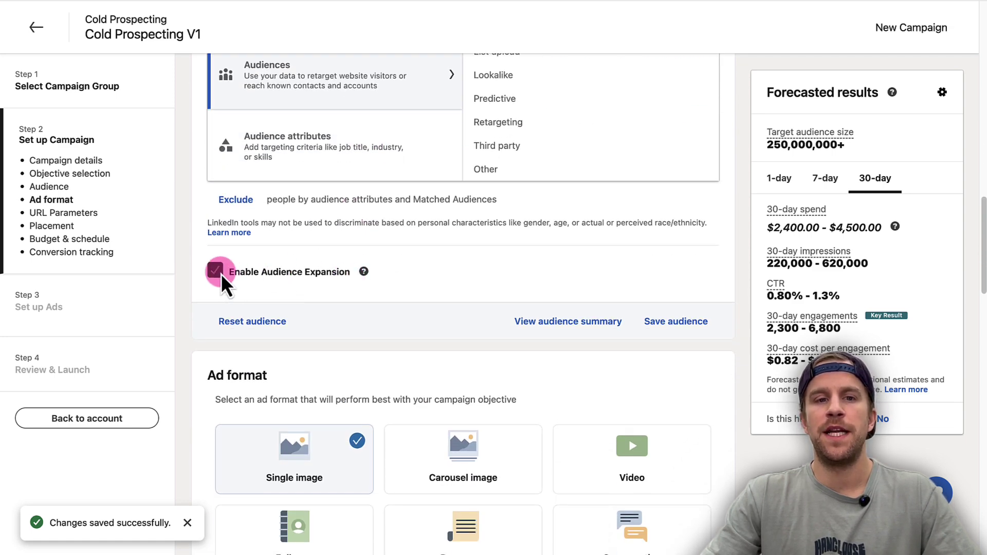
left_click(215, 270)
scroll(363, 286, "down", 1)
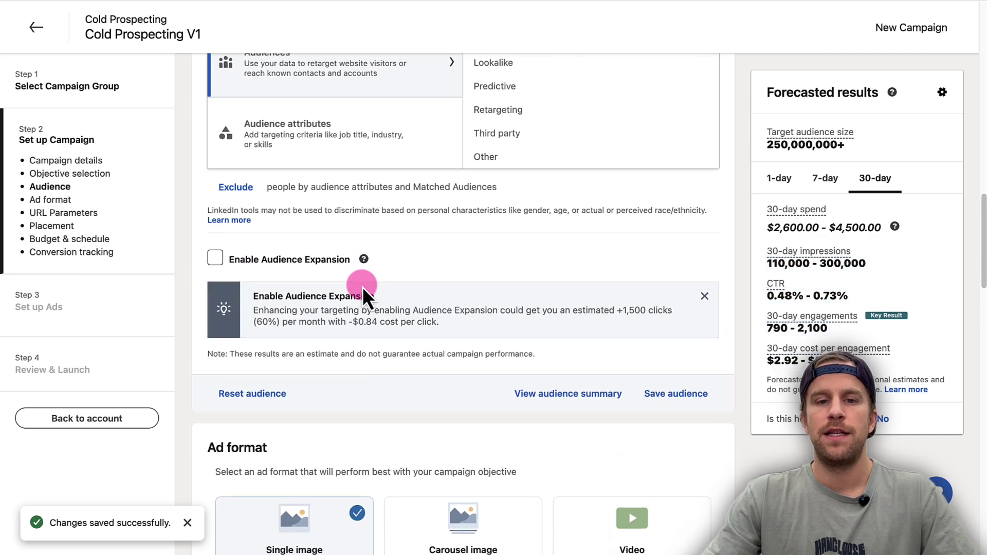
scroll(363, 284, "down", 6)
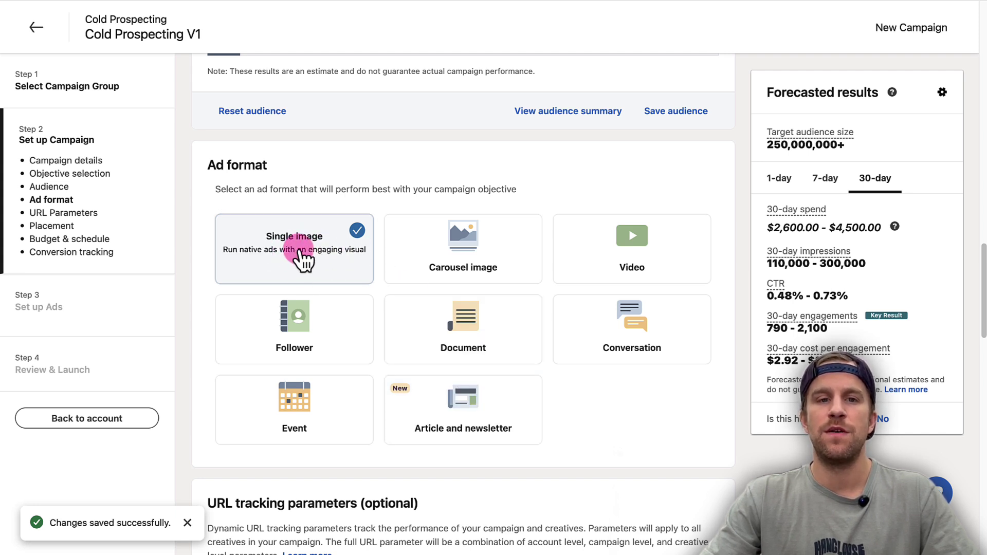
Review the campaign's URL tracking parameters settings
scroll(299, 265, "down", 6)
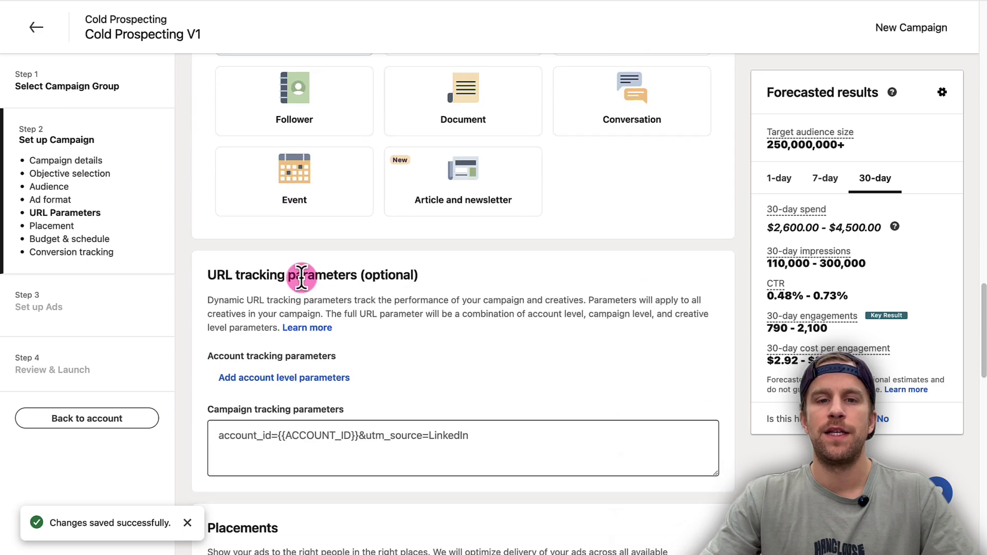
left_click(370, 377)
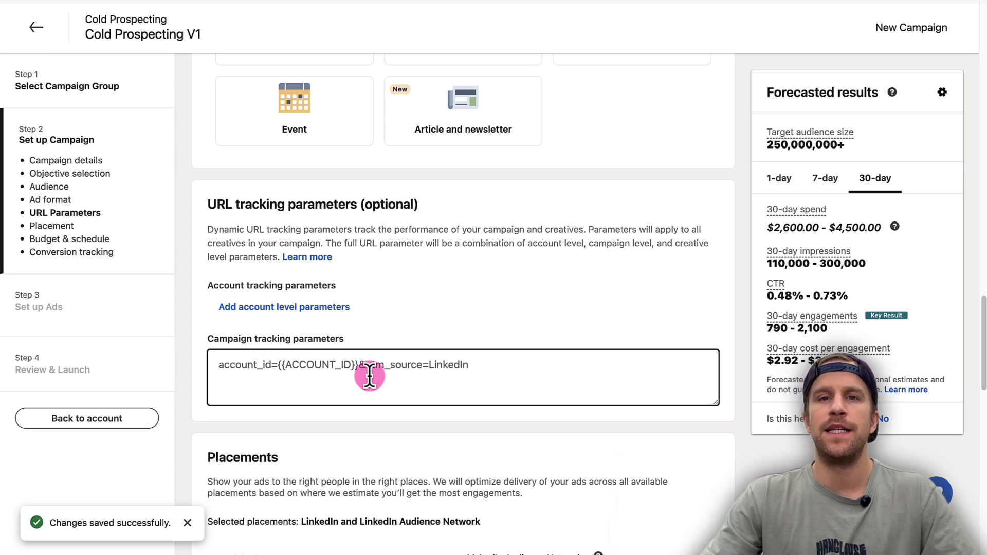
left_click(390, 335)
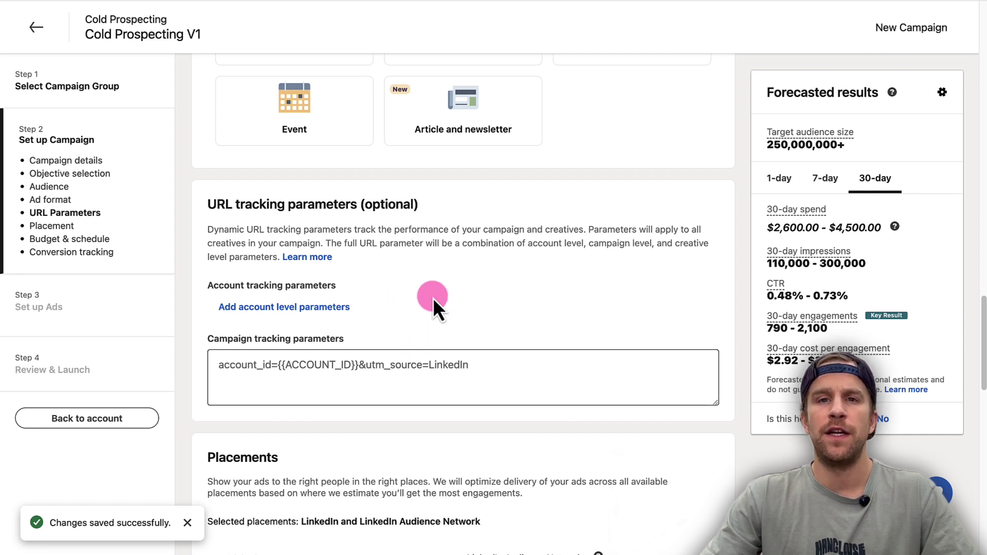
left_click(426, 352)
Uncheck LinkedIn Audience Network so the campaign places ads on LinkedIn only
scroll(402, 333, "down", 6)
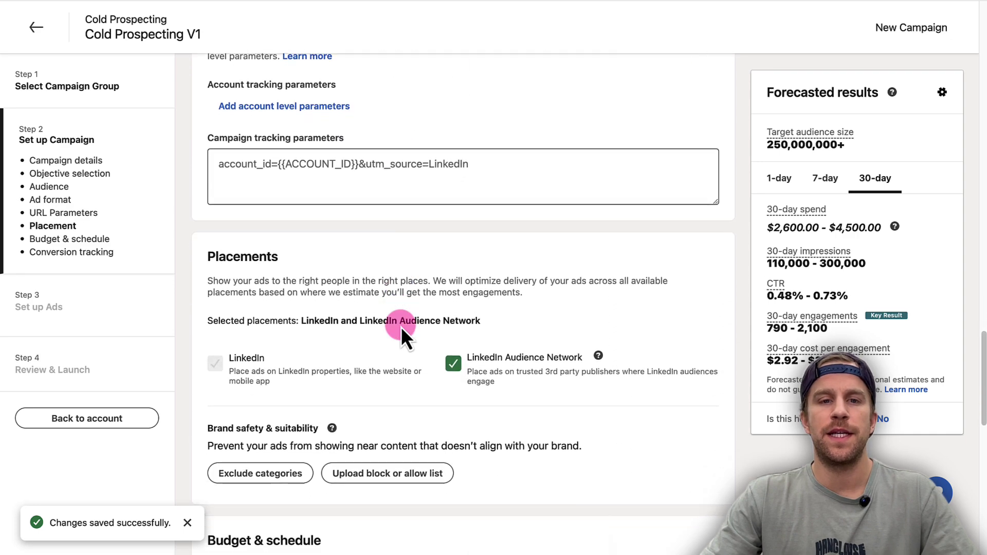
scroll(401, 326, "down", 2)
scroll(417, 323, "up", 2)
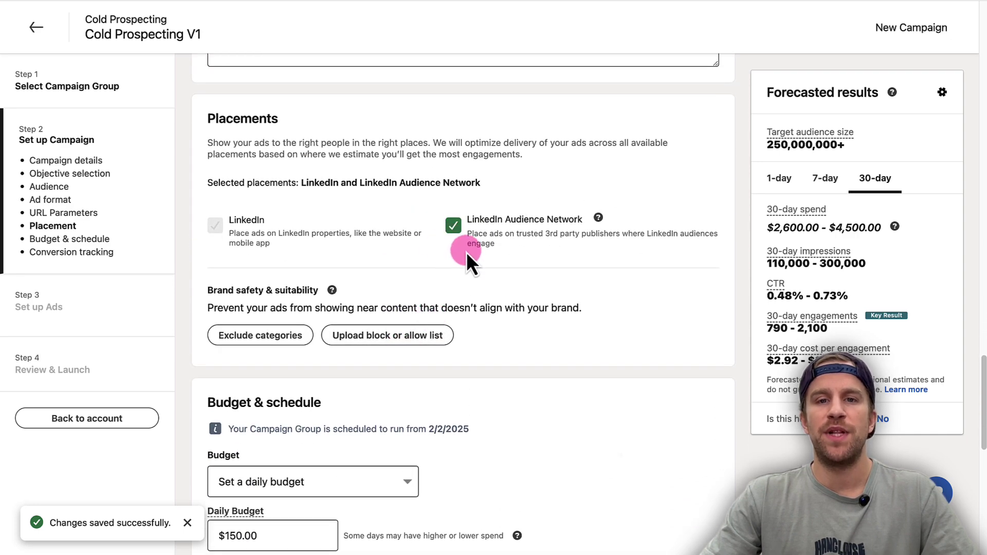
left_click(453, 227)
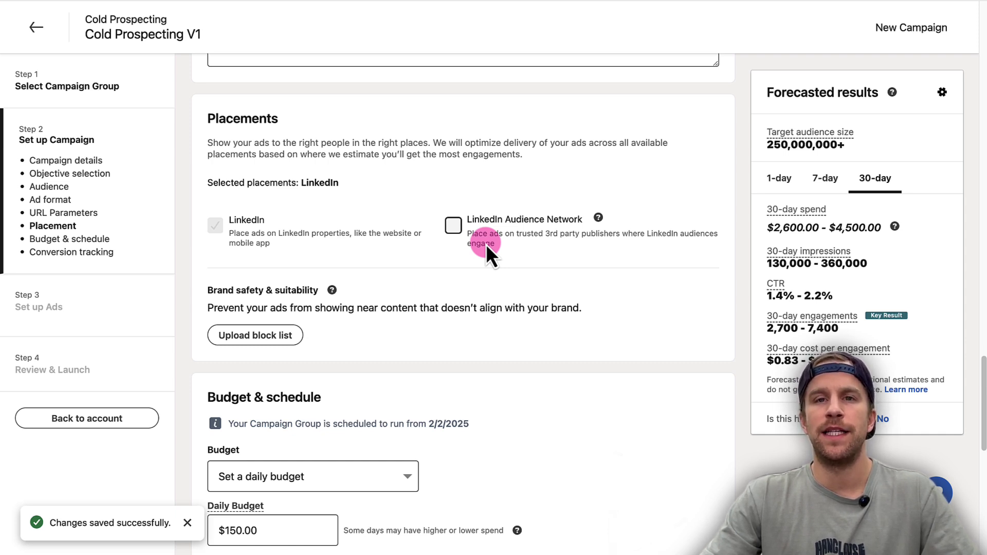
Set the campaign's daily budget to $10.00
scroll(442, 312, "down", 3)
scroll(465, 307, "down", 5)
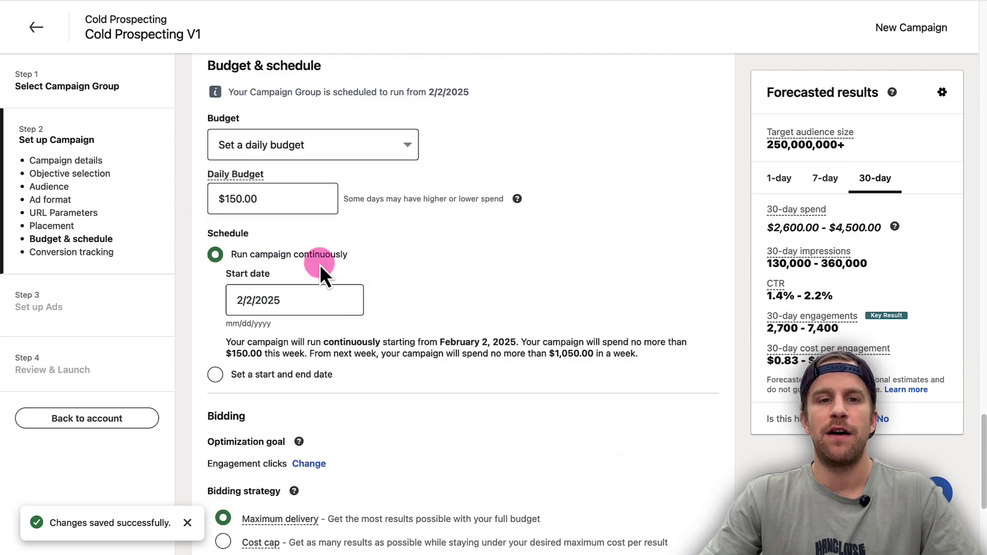
left_click(249, 196)
left_click_drag(249, 196, 186, 194)
type("10")
left_click(533, 264)
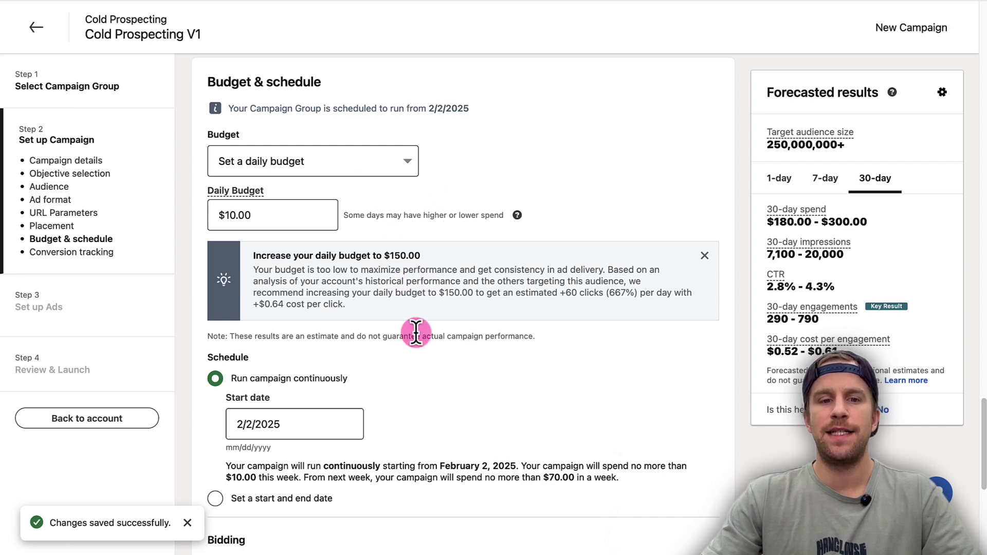
Switch bidding to manual and turn off bid adjustment for high-value clicks
scroll(414, 332, "down", 6)
scroll(416, 334, "down", 1)
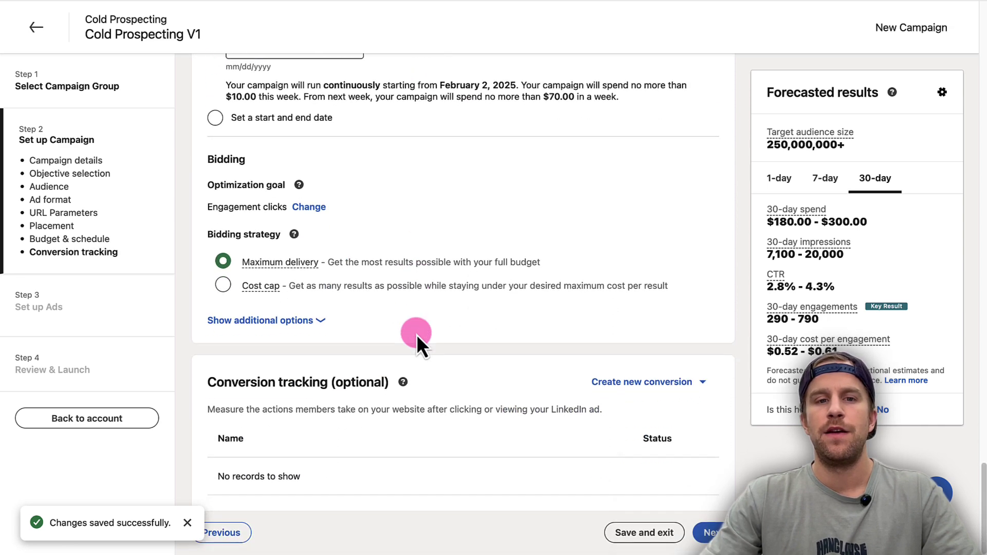
left_click(301, 321)
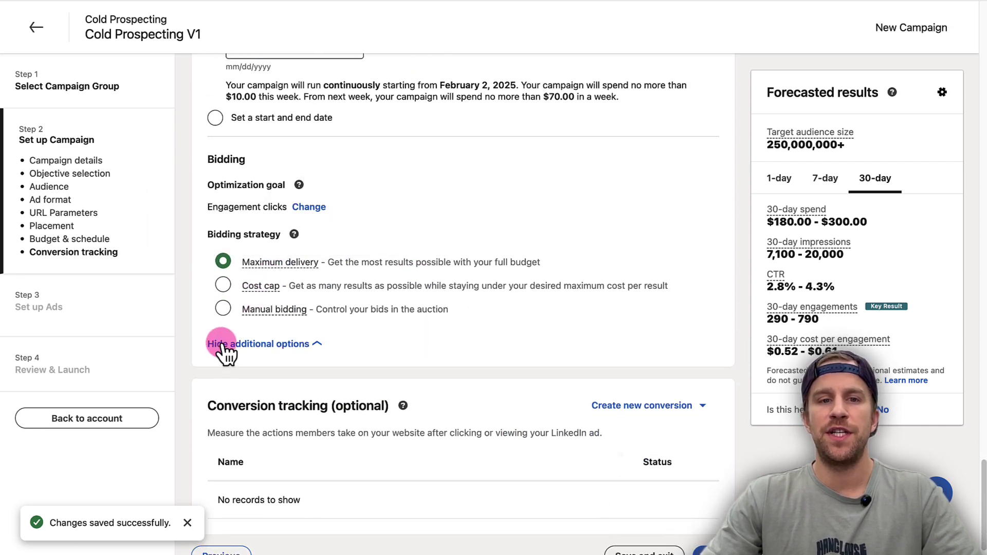
left_click(225, 308)
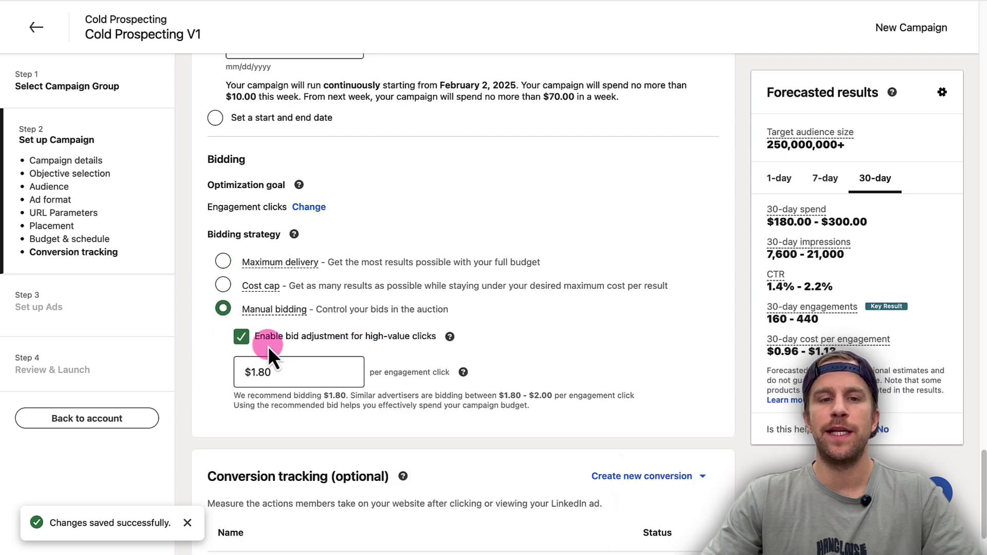
left_click(258, 366)
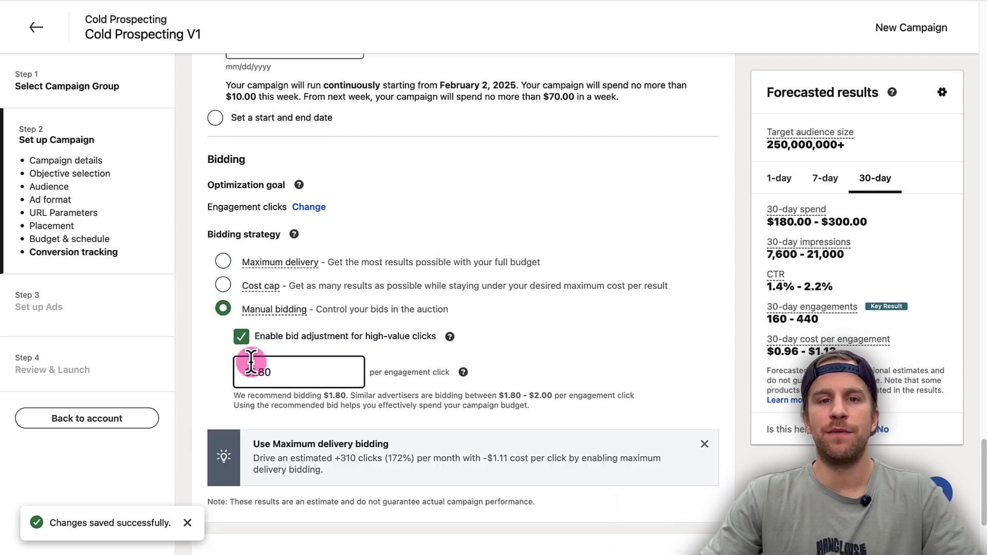
left_click(241, 336)
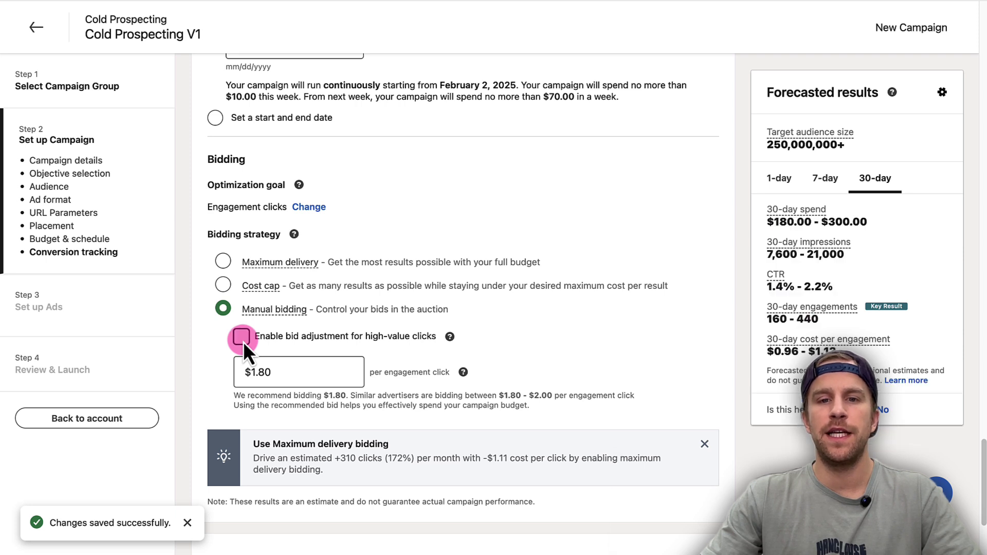
scroll(470, 416, "down", 2)
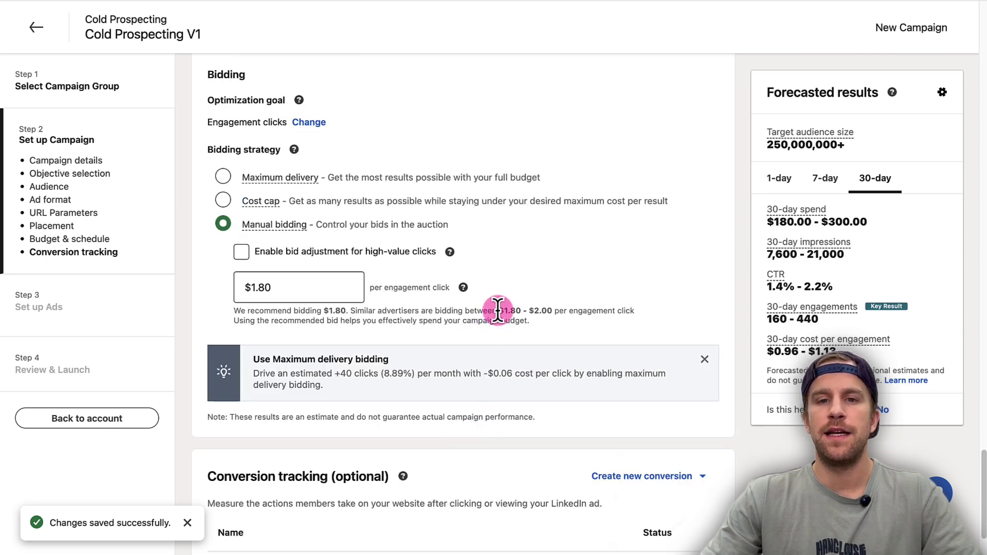
Replace the manual bid with $1.30 per engagement click
left_click_drag(499, 310, 553, 313)
left_click(294, 288)
key("BackSpace")
key("BackSpace")
type("3")
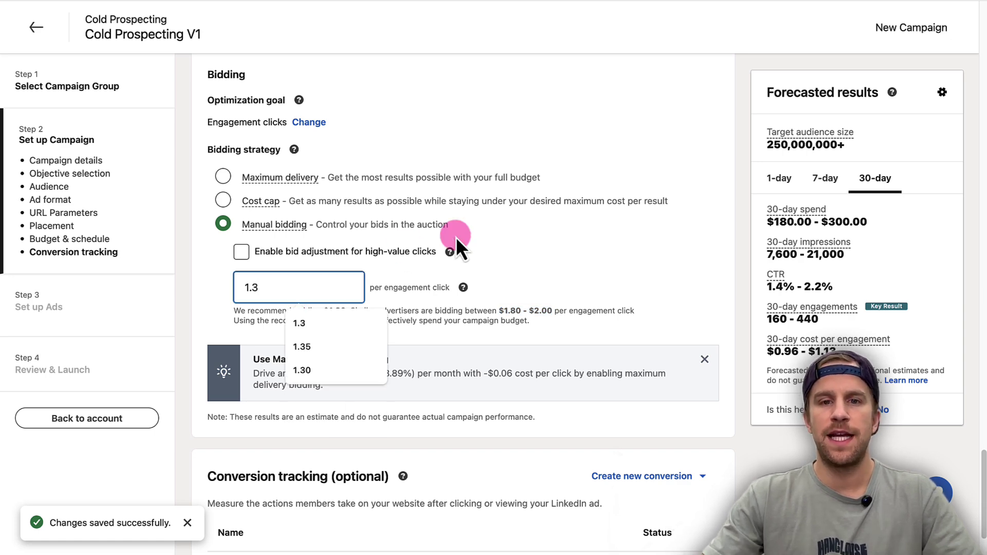
left_click(495, 242)
Recheck the manual bid field and confirm it stays at $1.30
scroll(415, 280, "up", 2)
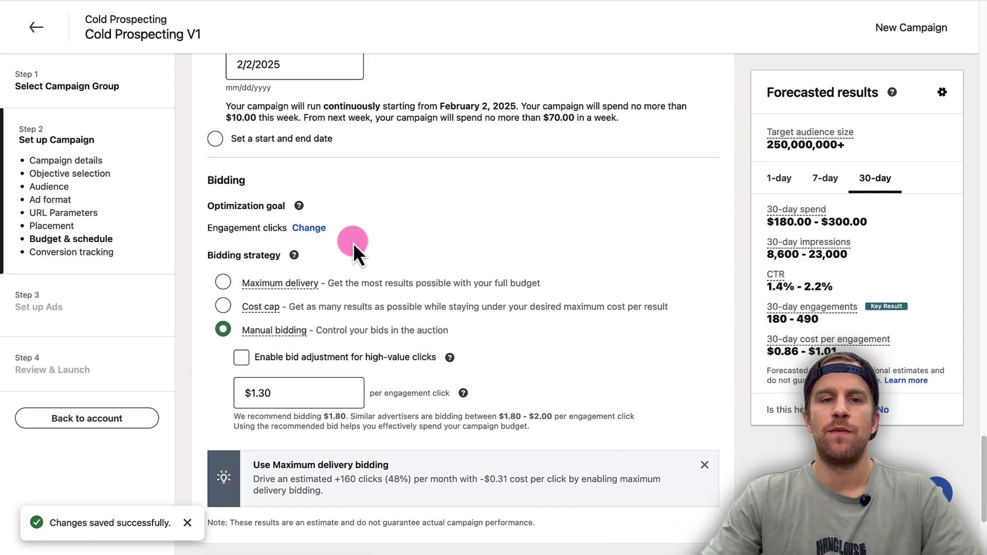
scroll(343, 270, "up", 5)
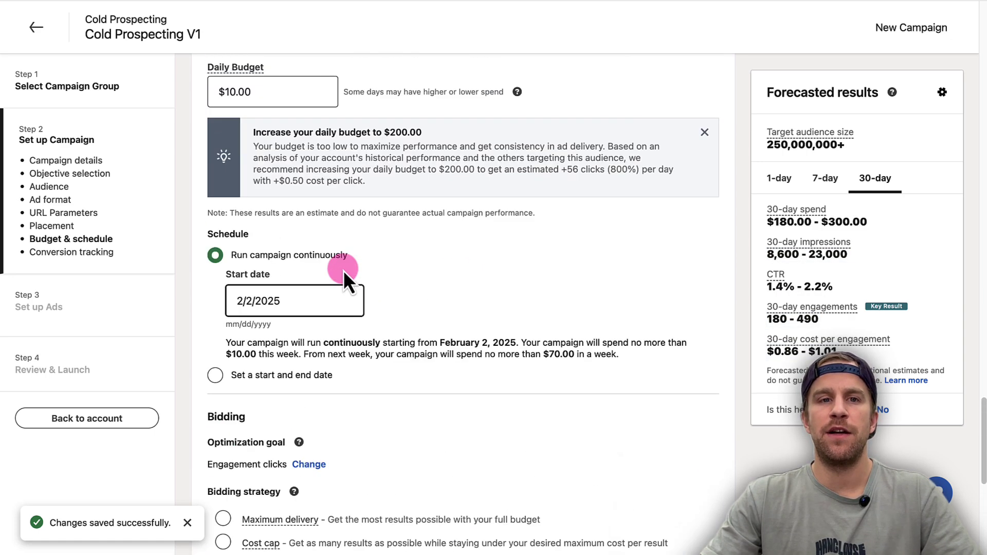
scroll(342, 500, "down", 3)
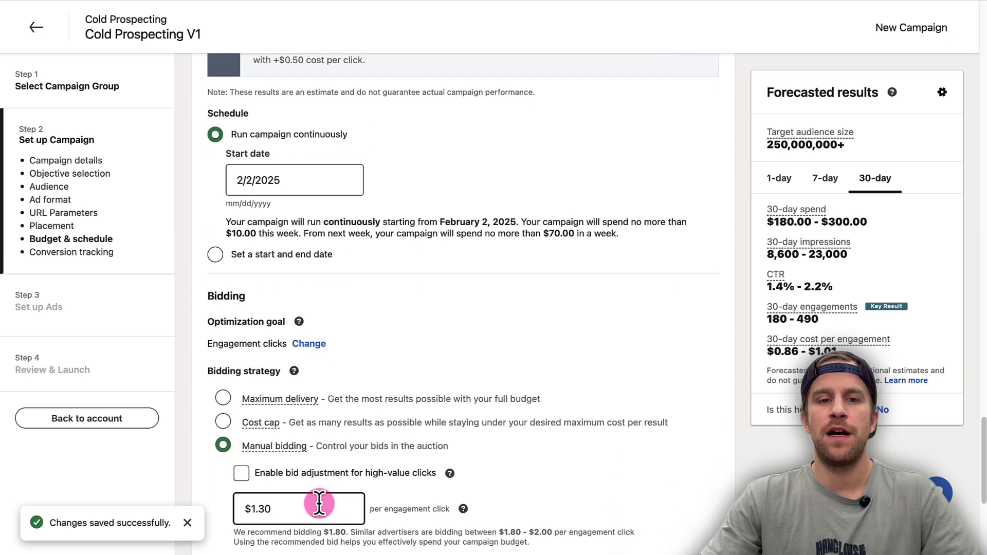
left_click(281, 468)
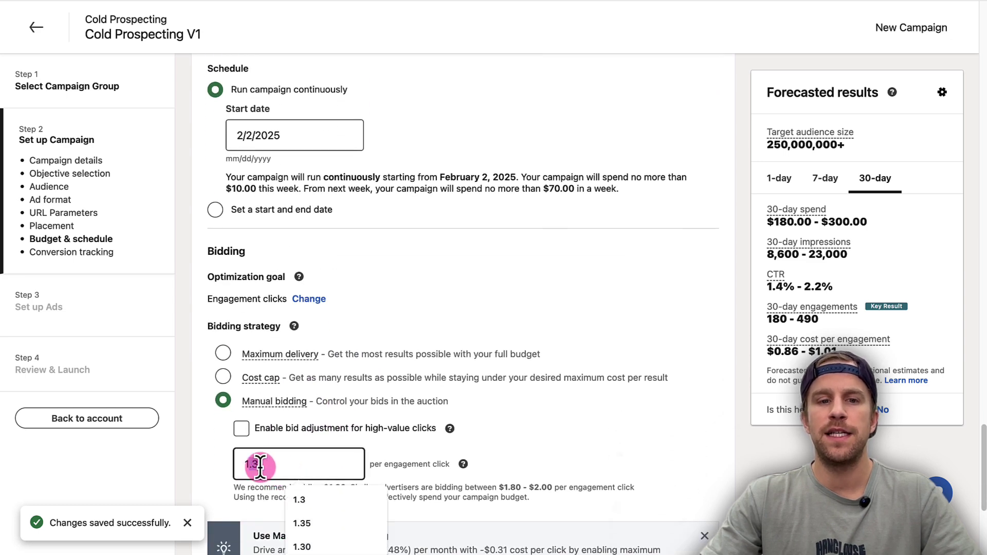
left_click(252, 252)
scroll(255, 258, "up", 4)
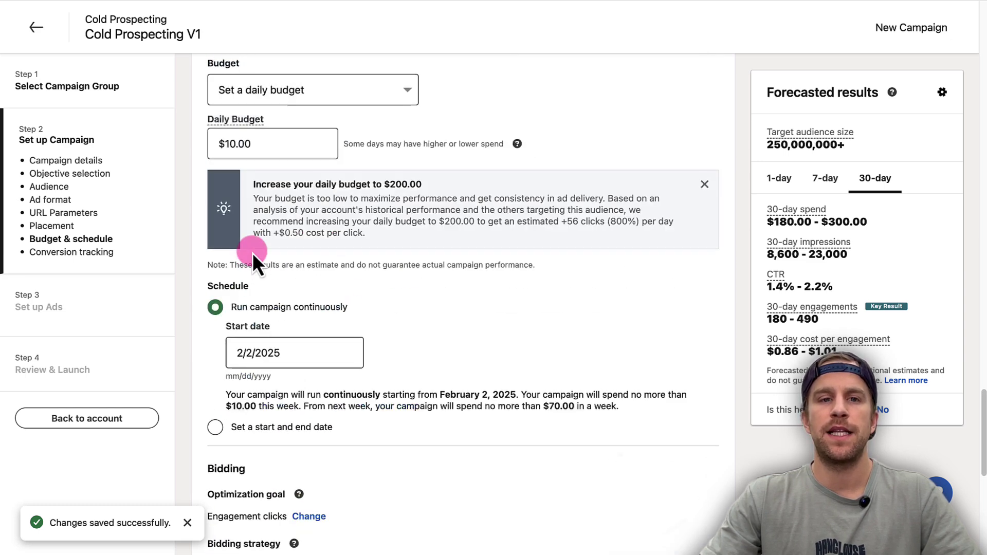
scroll(330, 470, "down", 4)
left_click(234, 485)
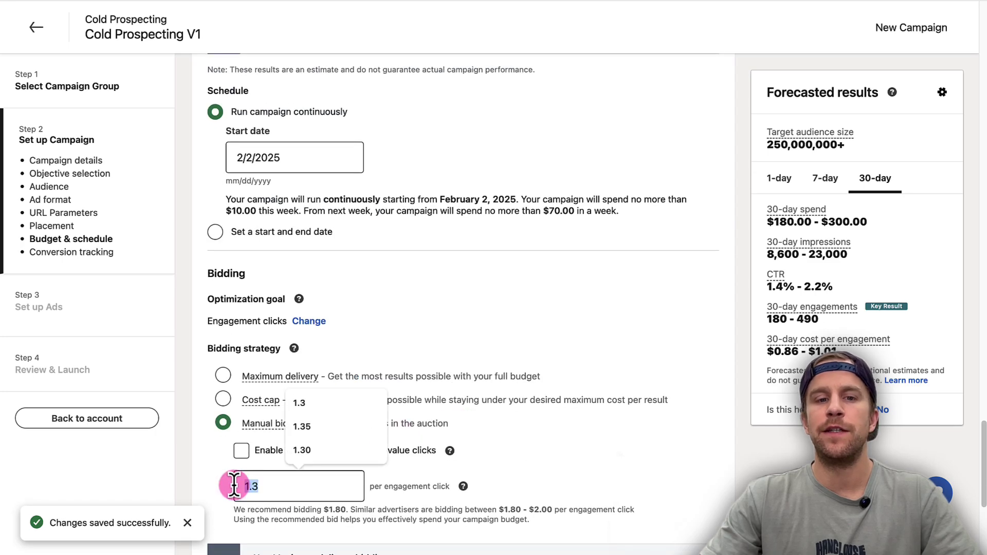
left_click(528, 482)
scroll(436, 344, "down", 1)
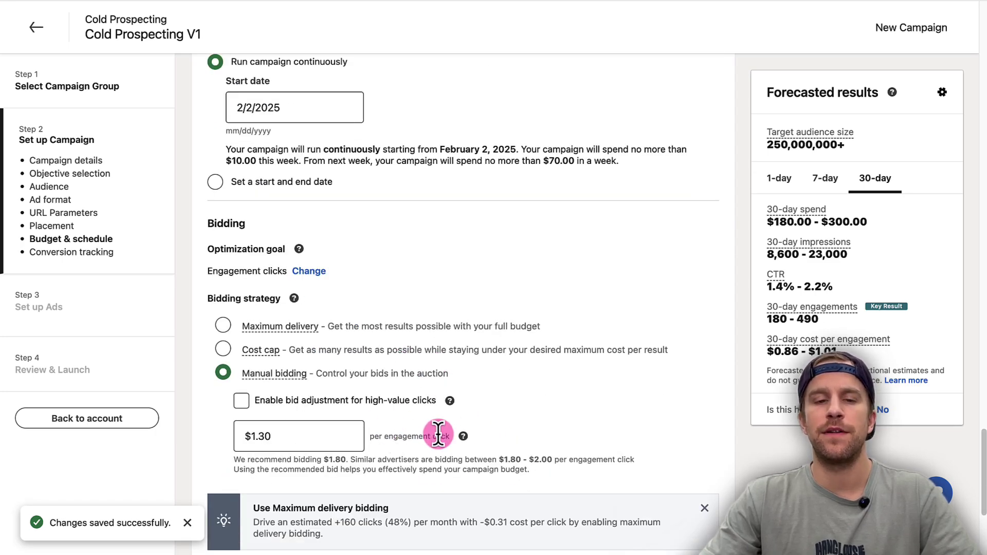
scroll(278, 376, "down", 5)
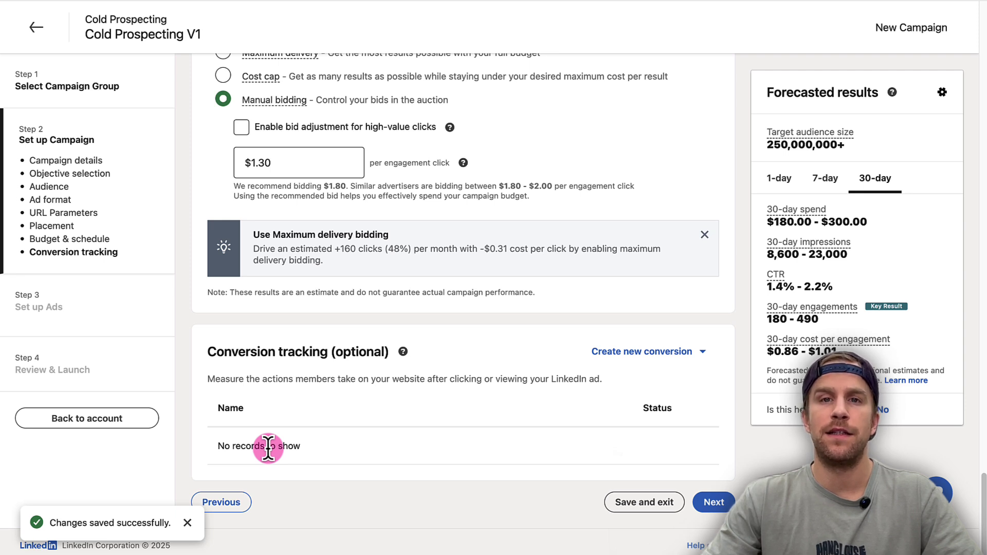
Save the campaign at the ad step and browse existing LinkedIn members' posts
left_click(714, 502)
left_click(776, 468)
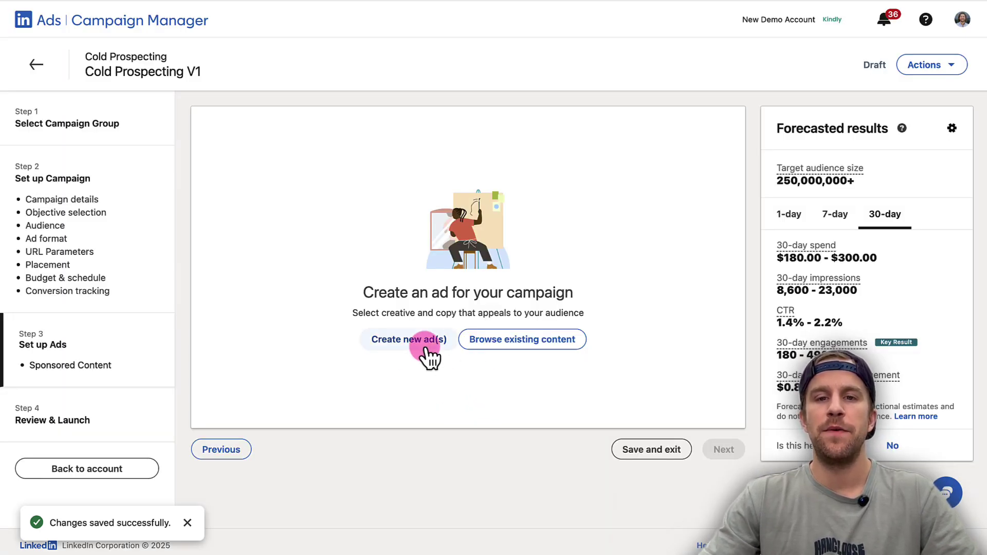
left_click(522, 352)
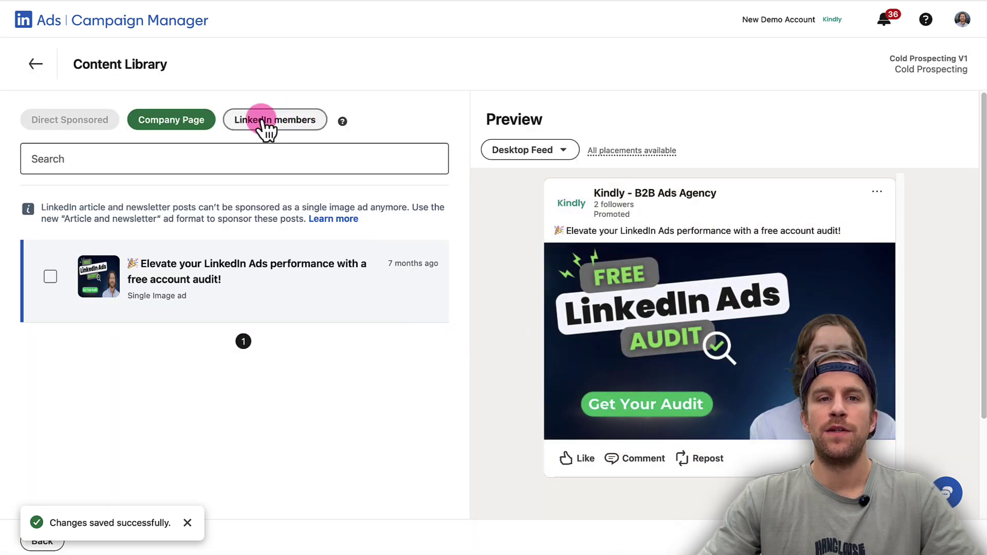
left_click(262, 123)
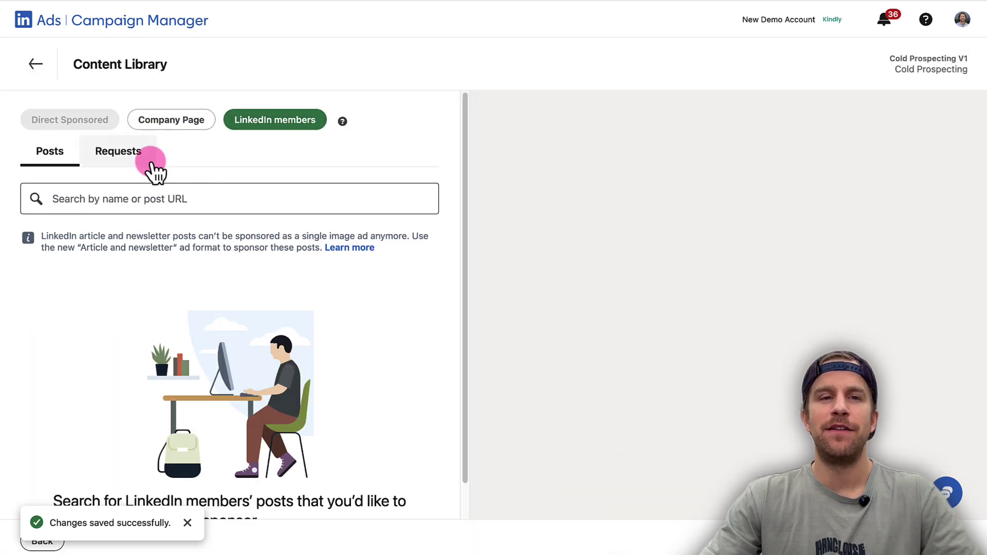
left_click(133, 200)
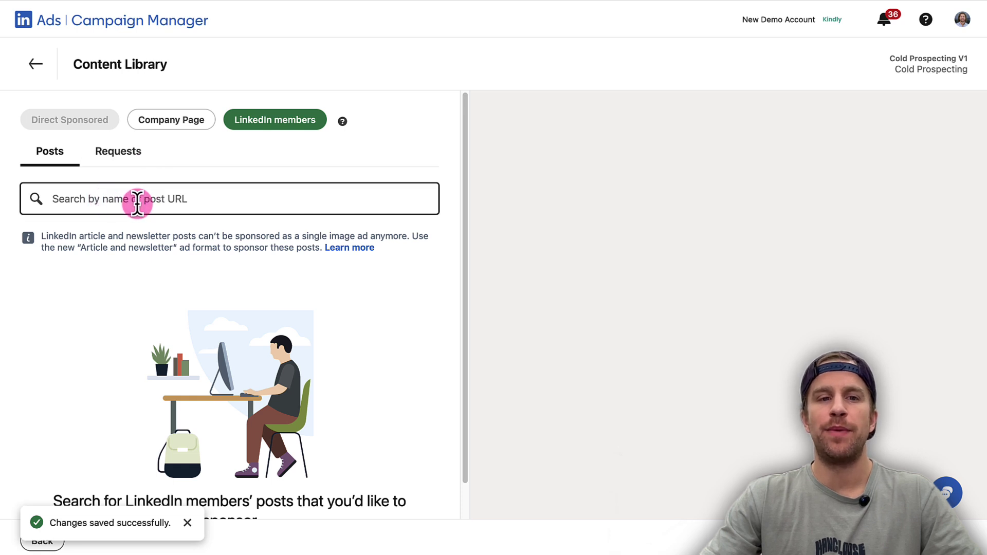
Search for the employee by name and load the second page of their posts
left_click(151, 202)
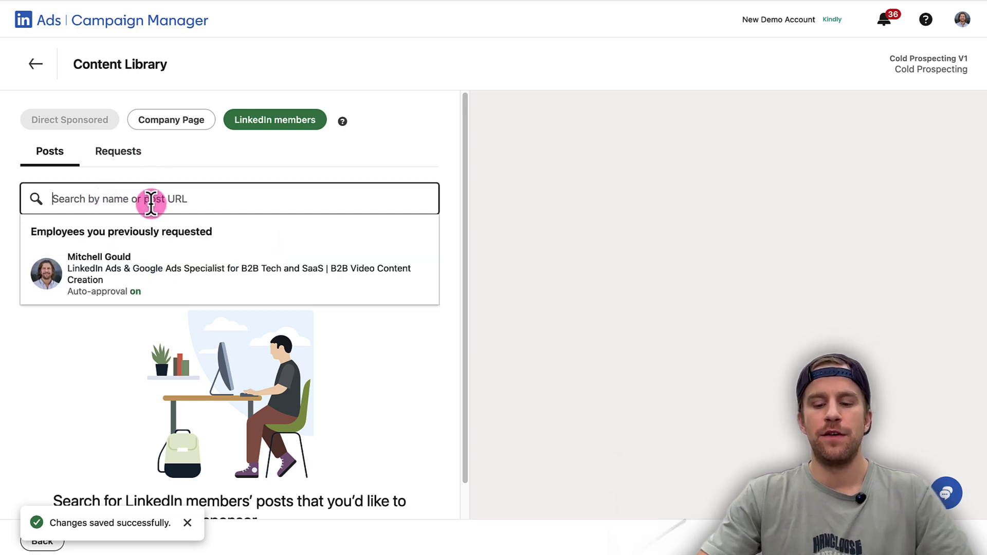
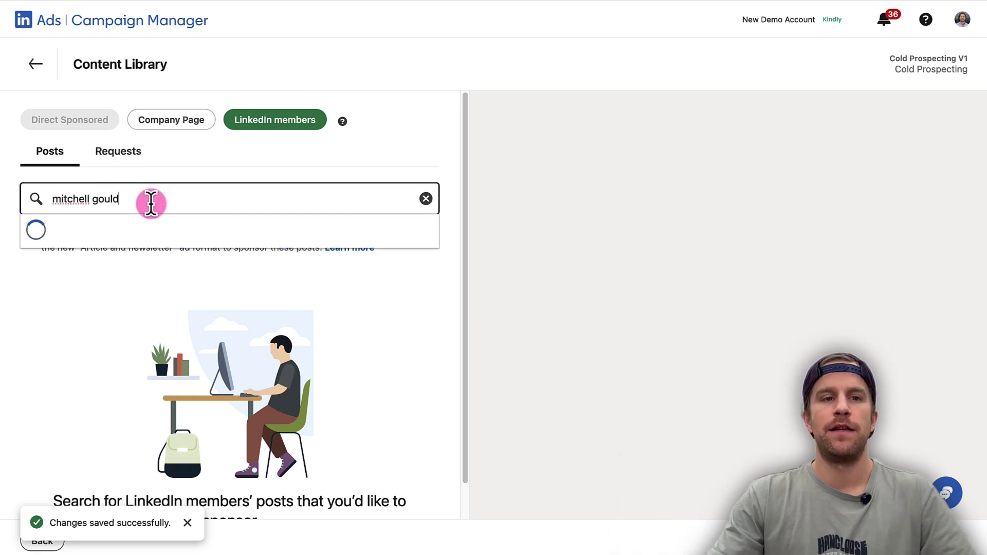
left_click(132, 264)
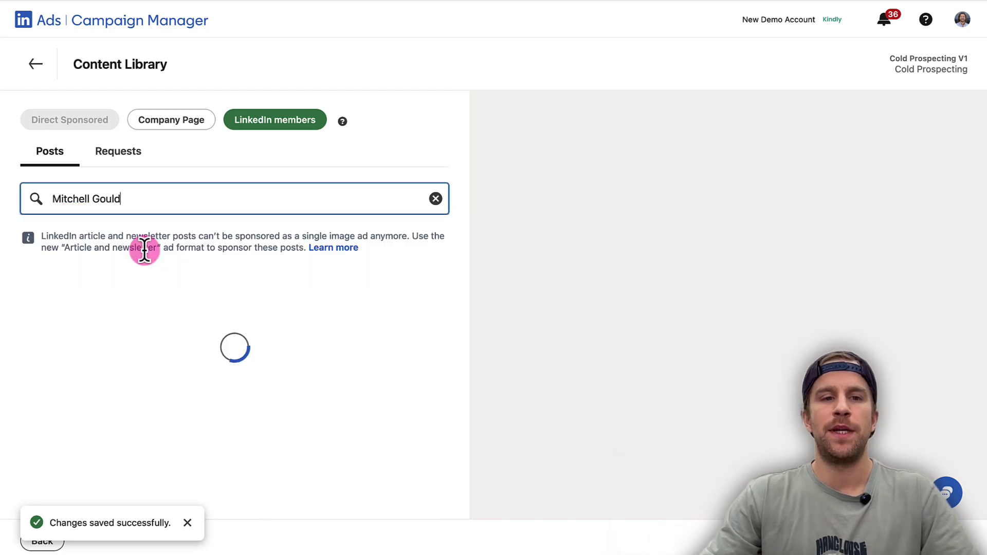
scroll(198, 309, "down", 4)
scroll(190, 309, "down", 4)
left_click(199, 483)
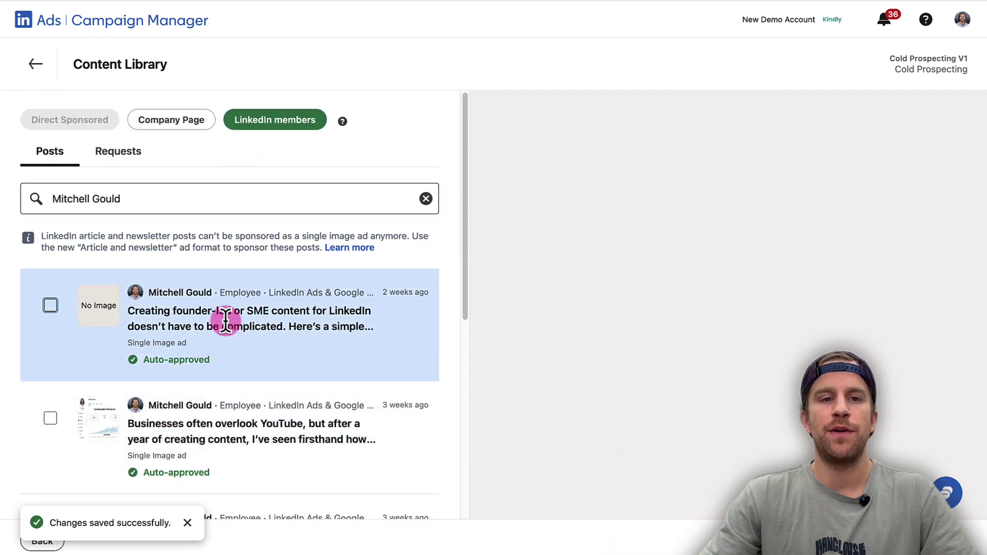
Copy the link to the employee's post about two cost-effective LinkedIn ad formats
scroll(165, 308, "down", 3)
scroll(149, 301, "up", 3)
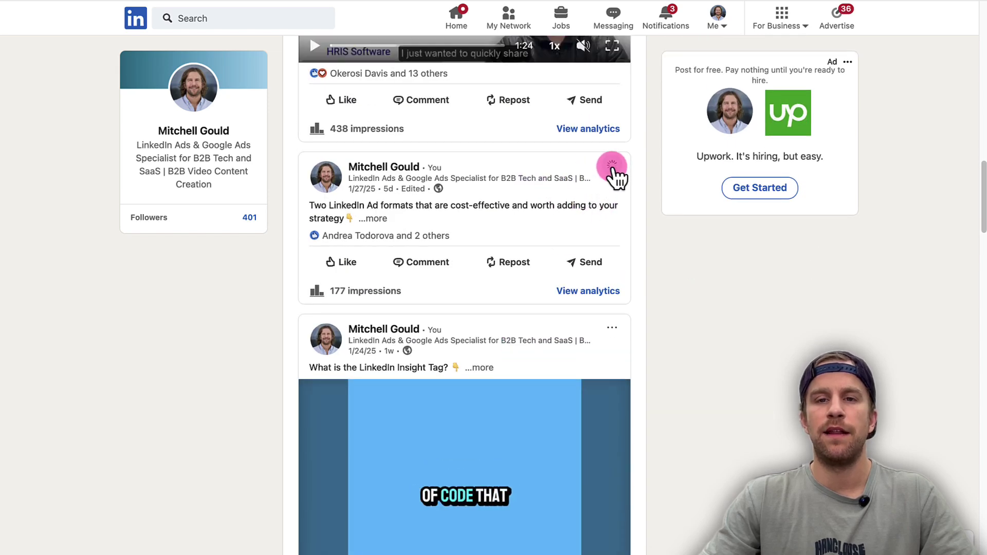
left_click(612, 167)
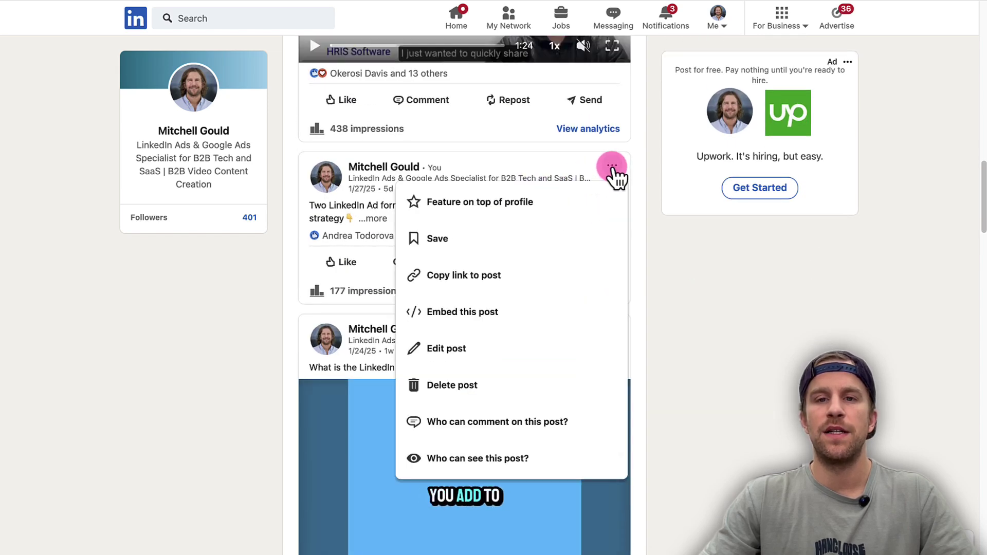
left_click(506, 277)
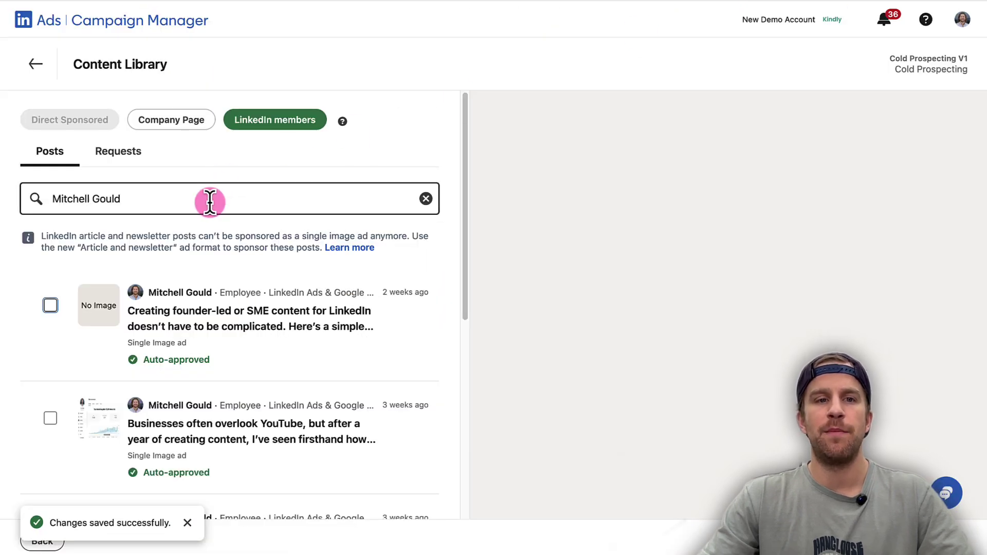
Paste the post link into the search, tick the ad-formats post, and check Requests
left_click_drag(205, 200, 26, 200)
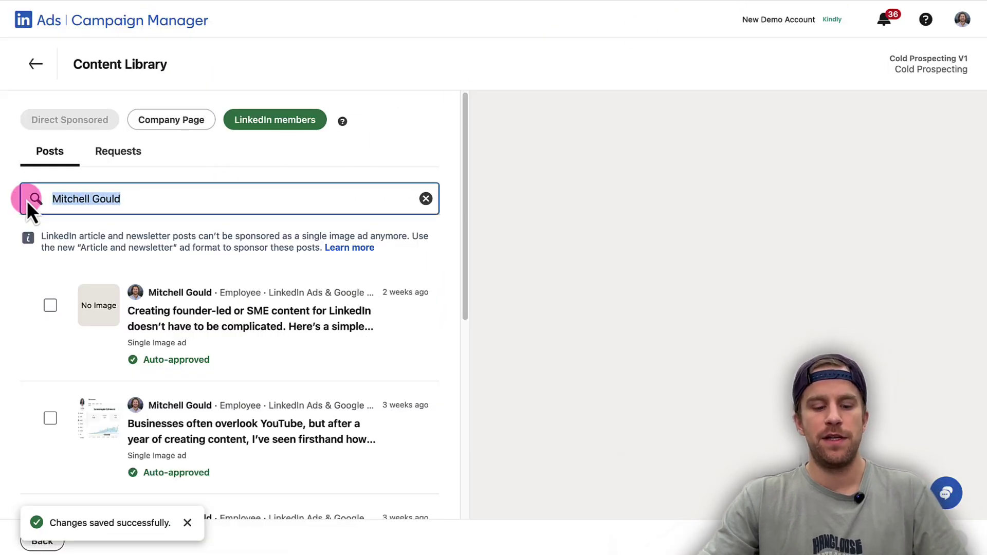
key("ctrl+v")
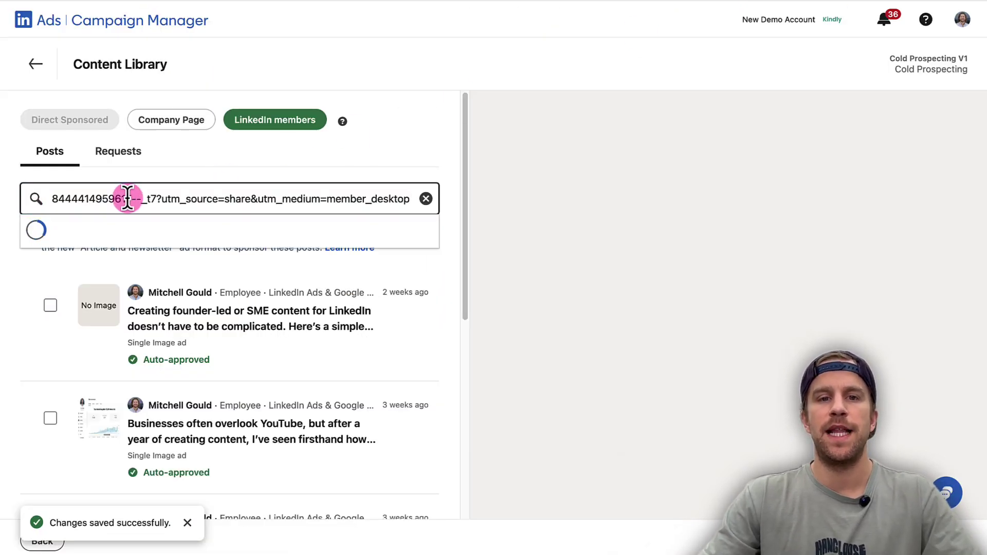
left_click(50, 304)
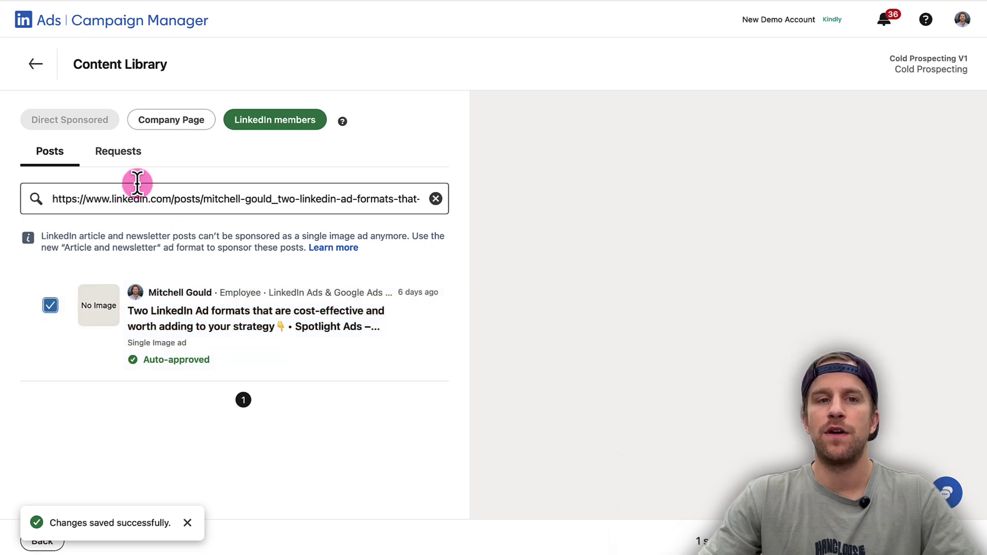
left_click(115, 154)
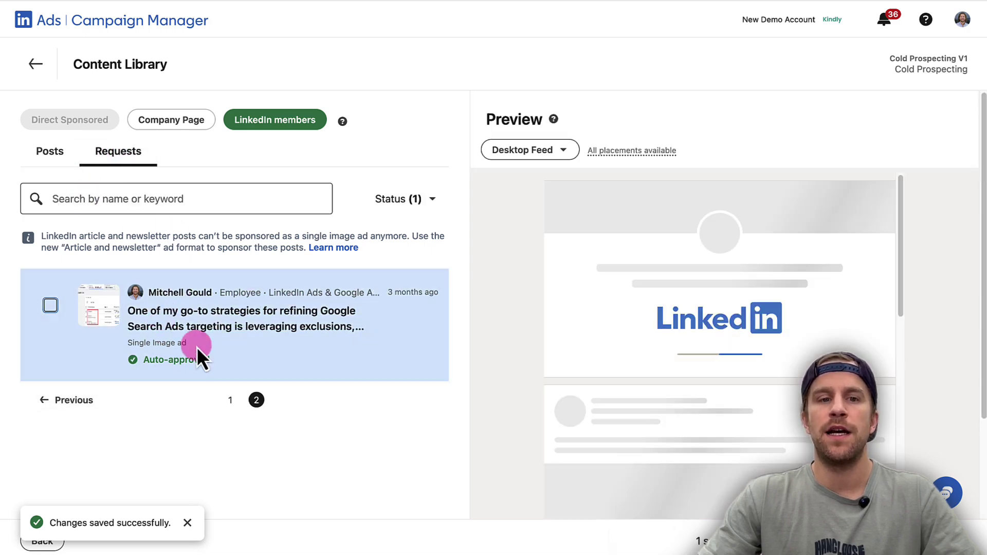
left_click(64, 164)
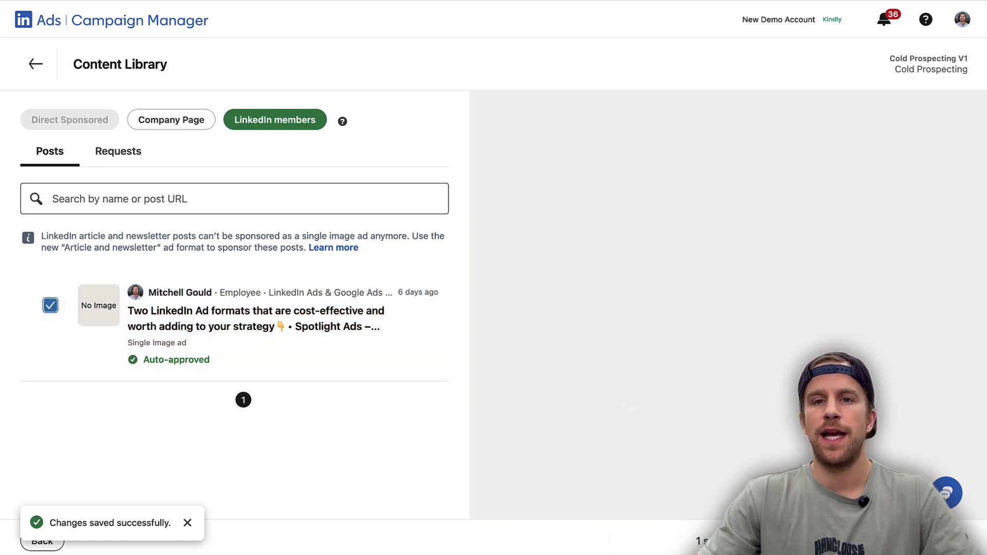
Sponsor the selected post, review and launch Cold Prospecting V1, then view the campaigns list
left_click(741, 540)
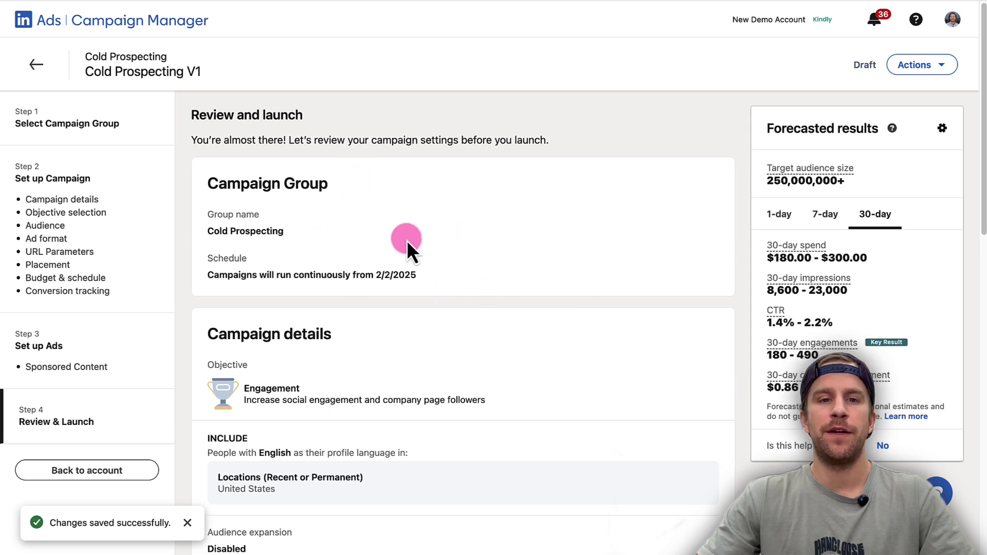
scroll(344, 255, "down", 5)
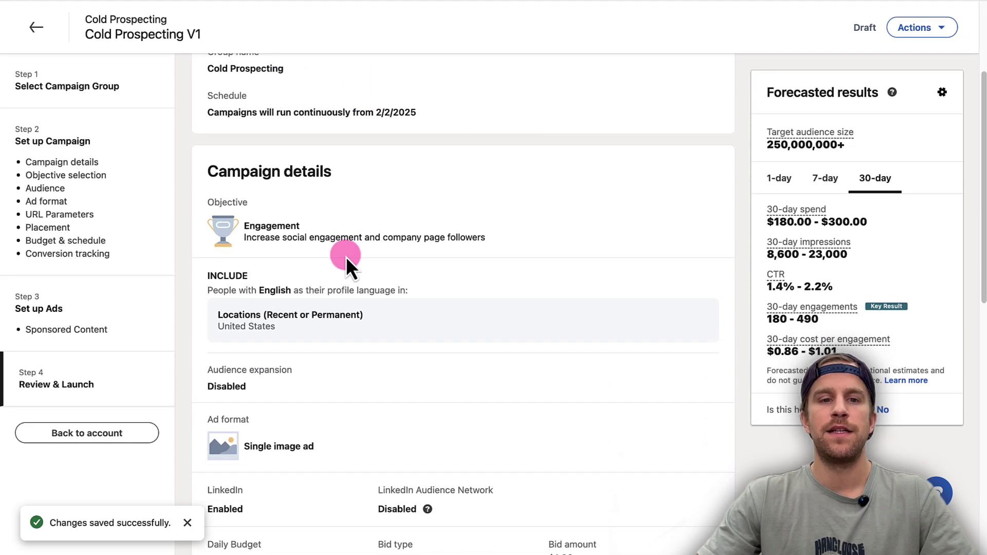
scroll(242, 203, "down", 3)
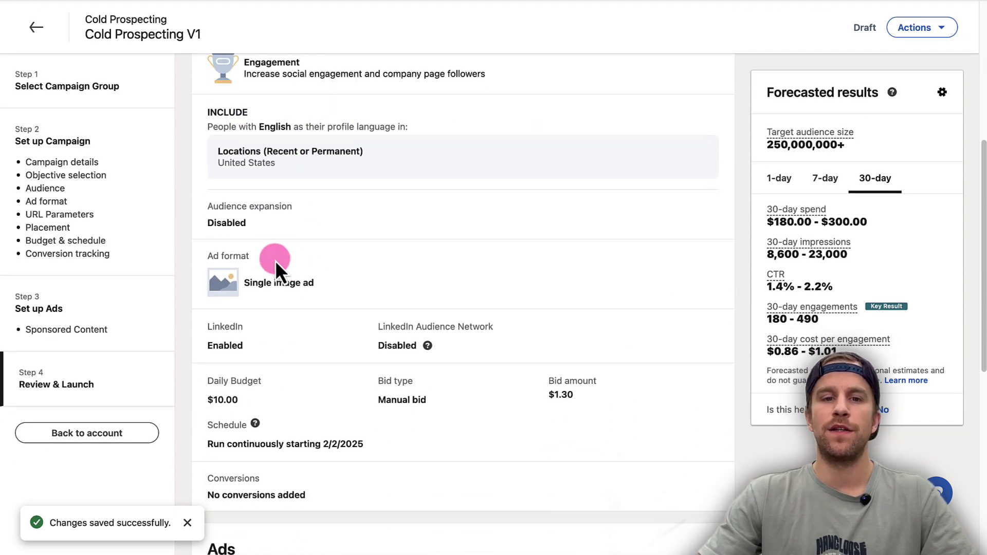
scroll(276, 260, "down", 2)
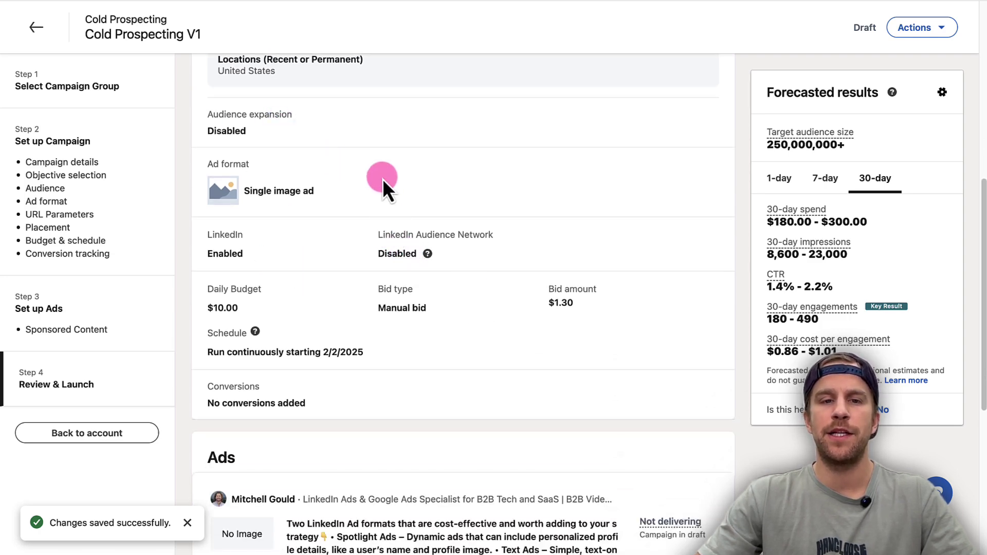
scroll(403, 192, "down", 7)
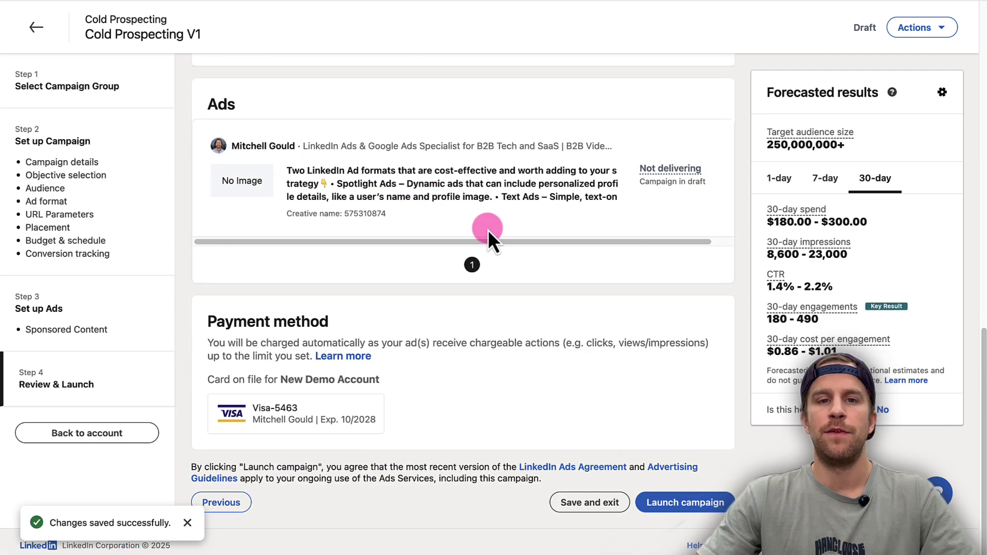
left_click(664, 503)
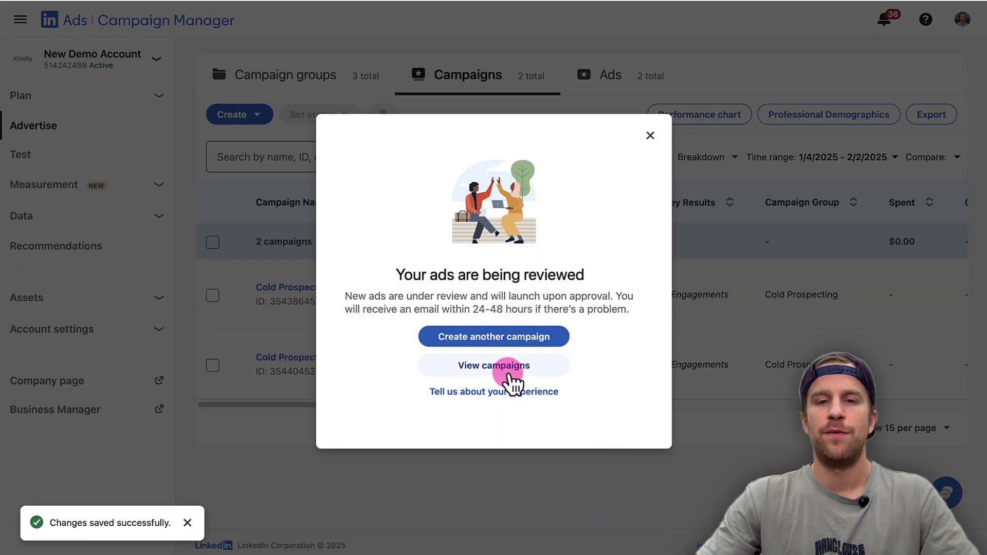
left_click(506, 366)
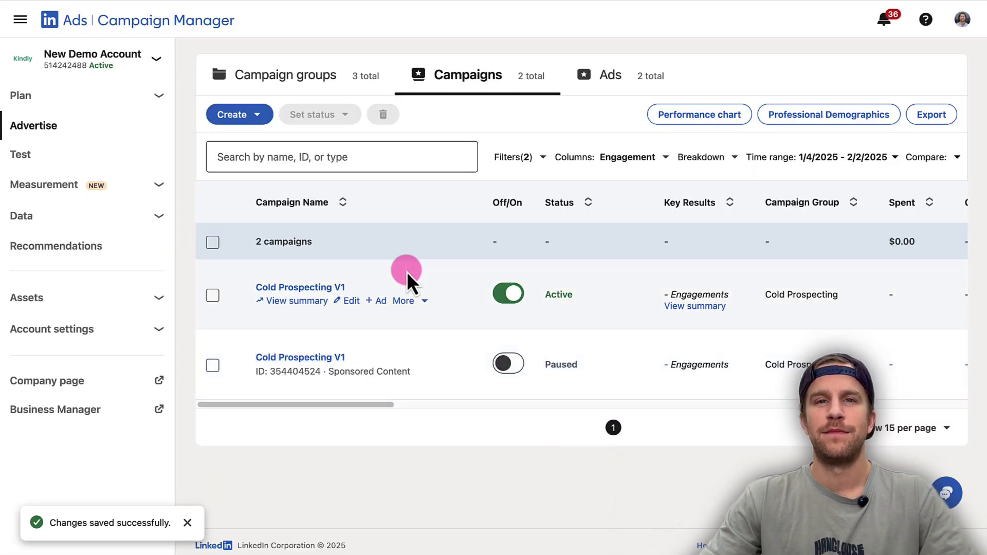